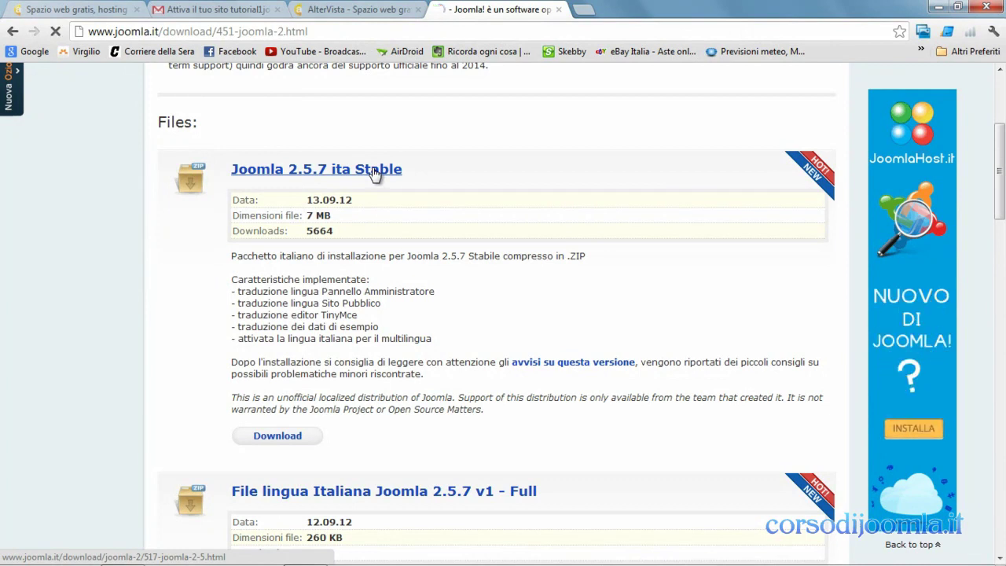
- Download Joomla_2.5.7_ita-Stable.zip from its joomla.it file page
click(375, 173)
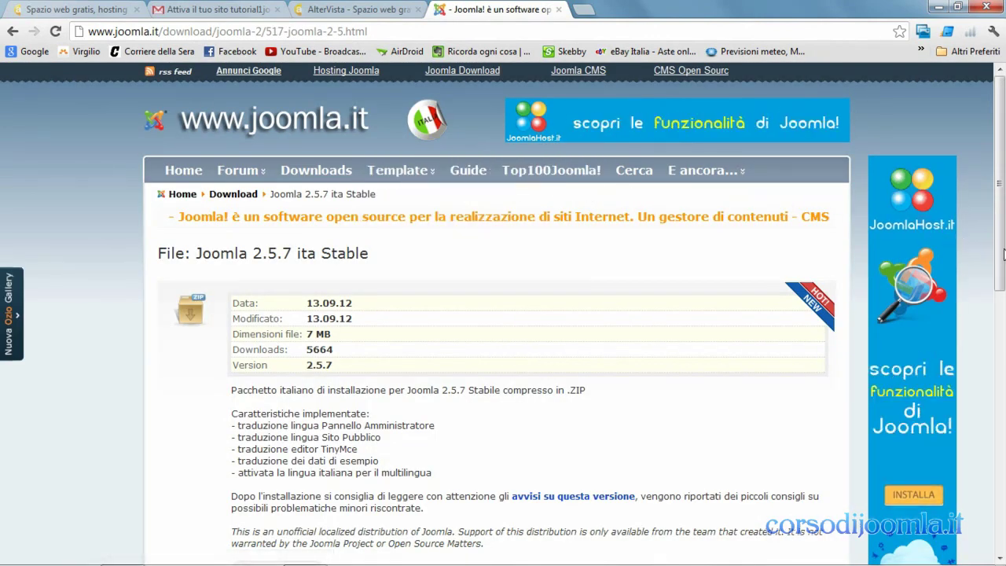
drag(1002, 267, 1002, 322)
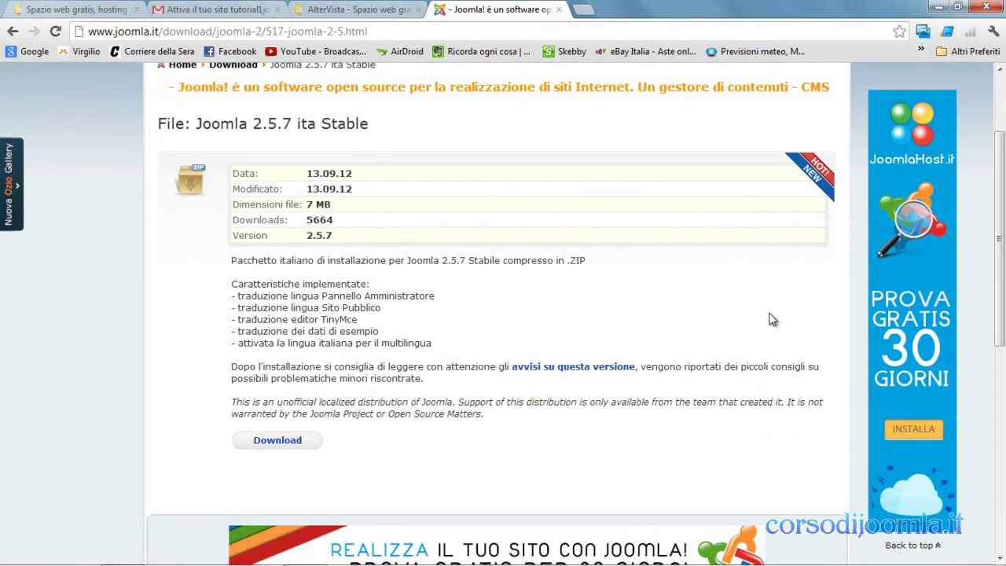
click(292, 443)
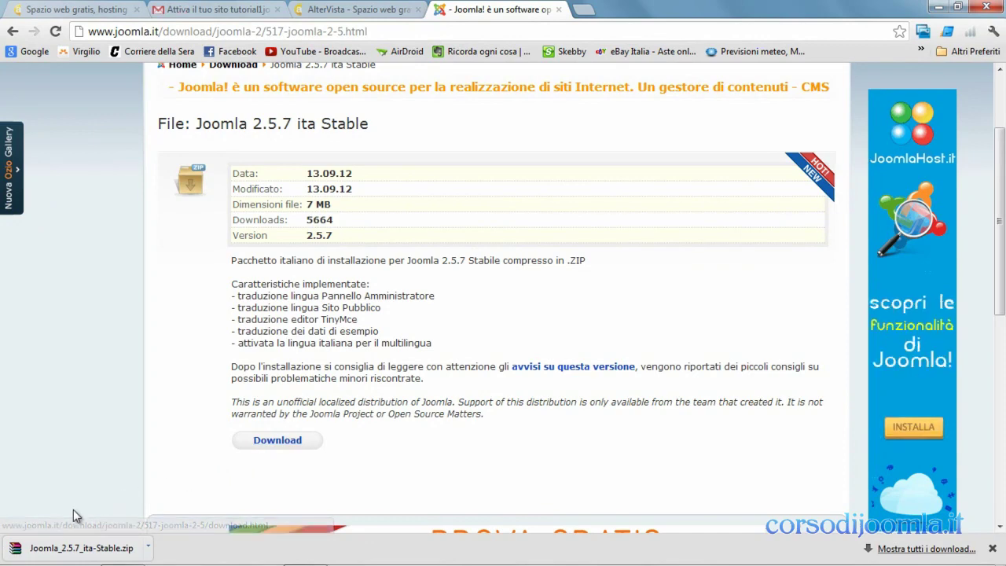
- Extract Joomla_2.5.7_ita-Stable.zip on the Desktop into a Joomla_2.5.7_ita-Stable folder
click(19, 552)
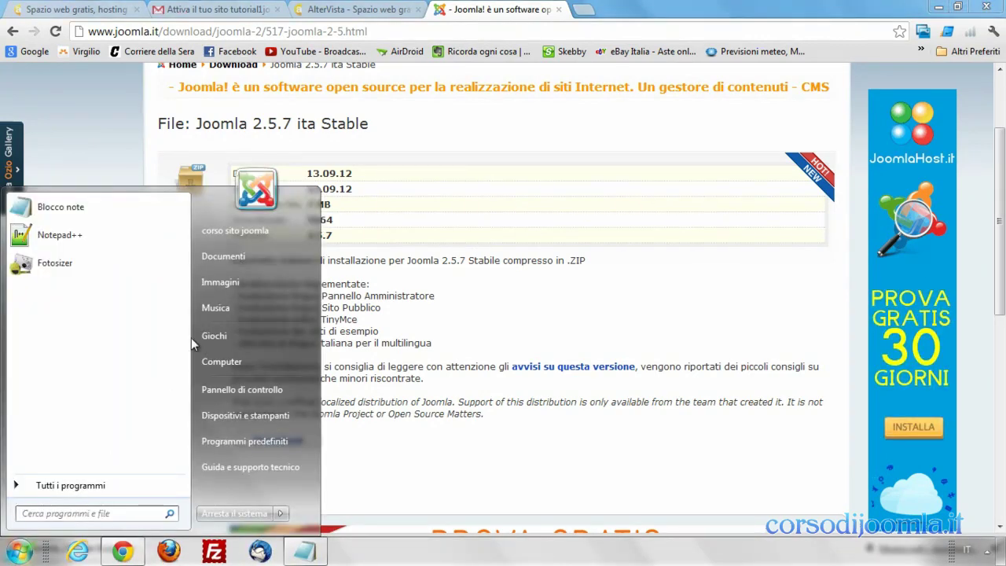
click(230, 232)
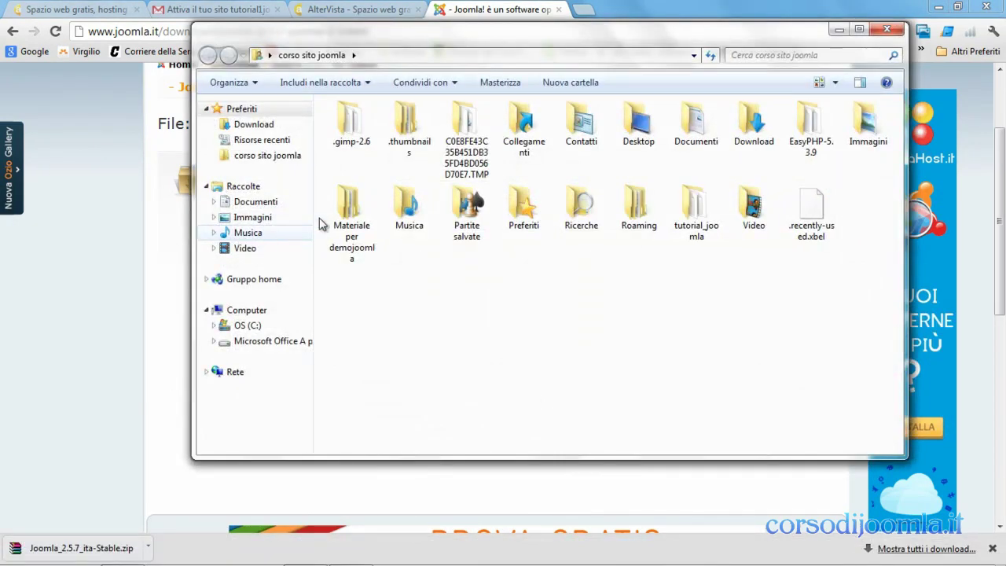
double_click(635, 140)
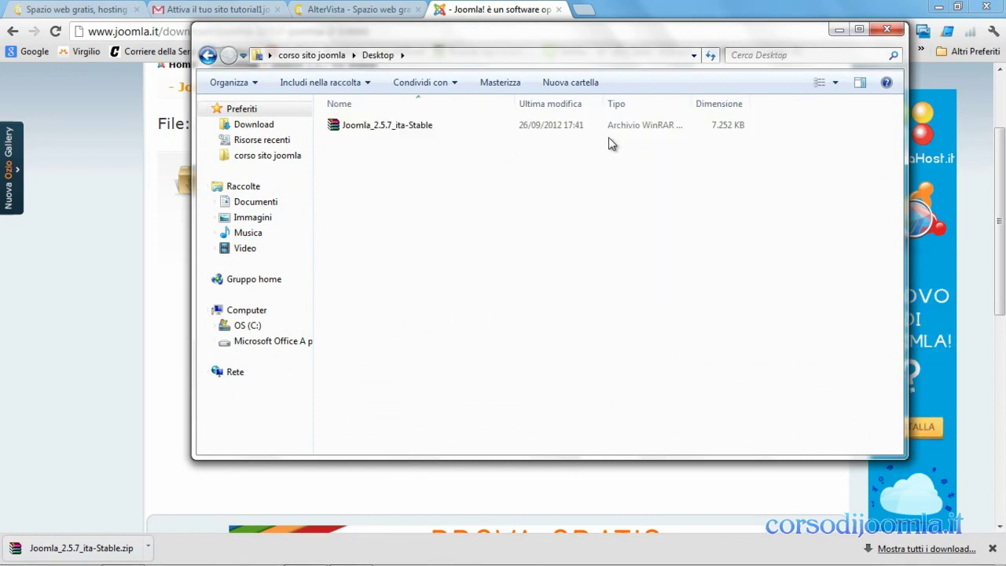
right_click(400, 130)
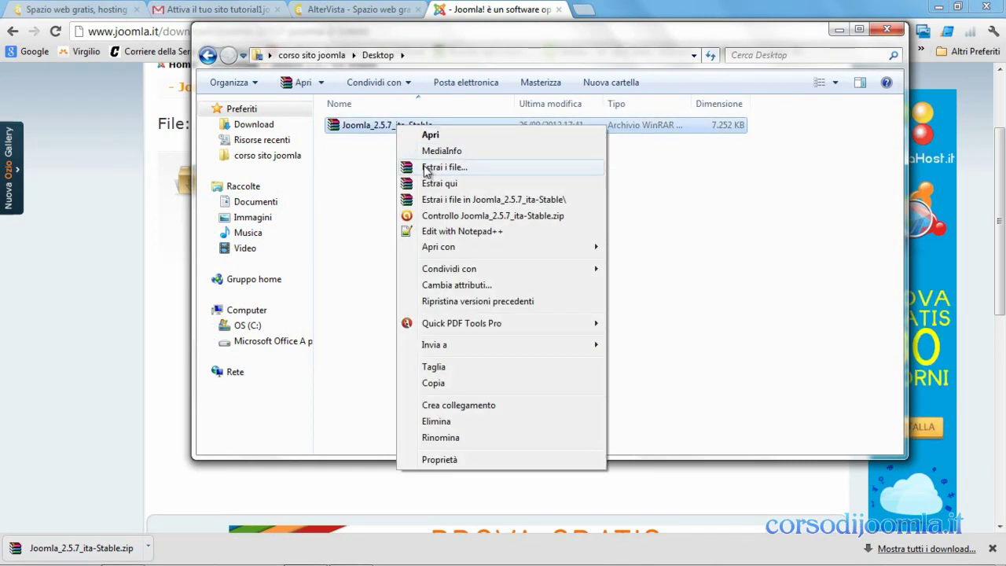
click(425, 167)
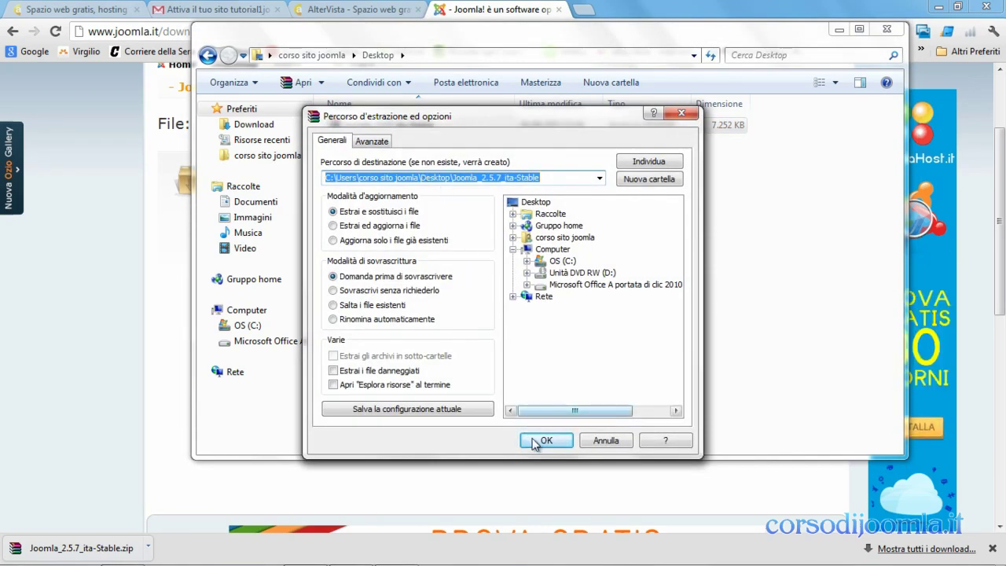
click(539, 441)
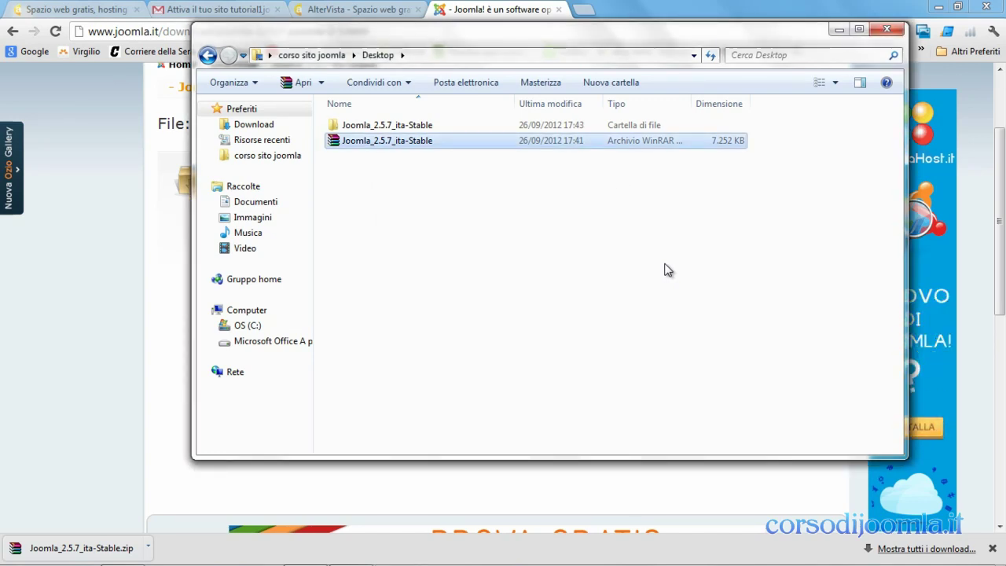
- Open the extracted Joomla_2.5.7_ita-Stable folder to check its files, then close the window
click(416, 127)
double_click(417, 128)
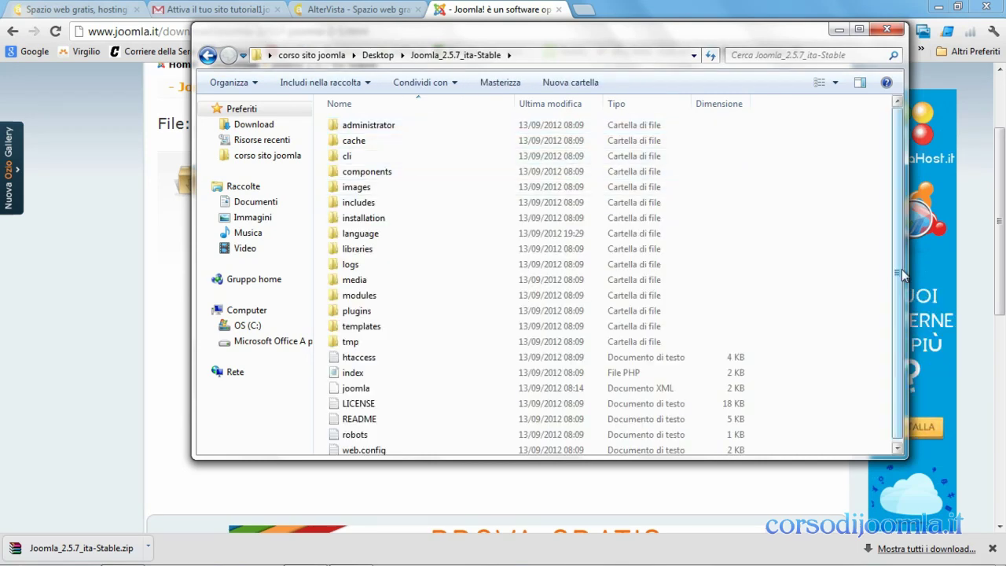
drag(901, 269, 903, 279)
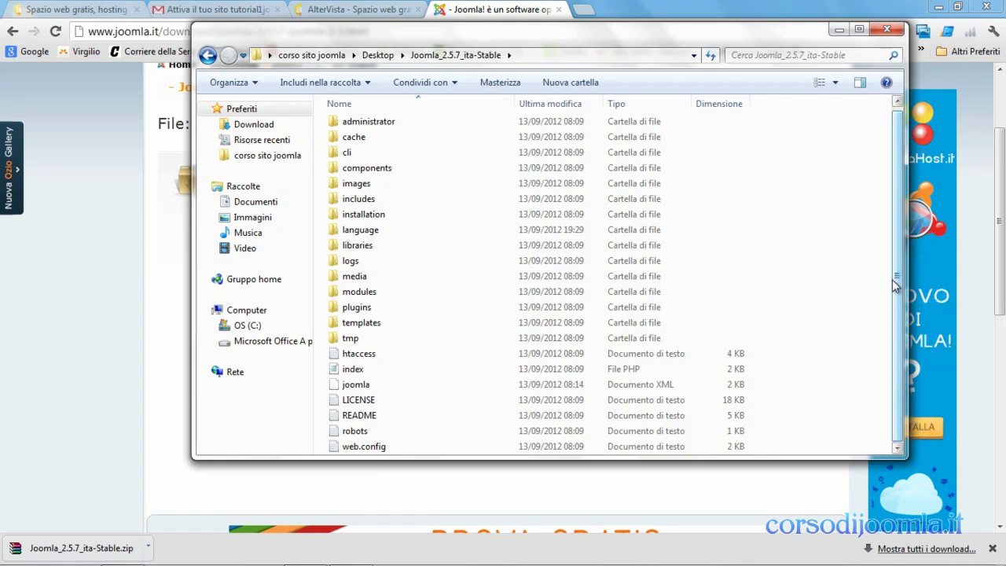
click(839, 29)
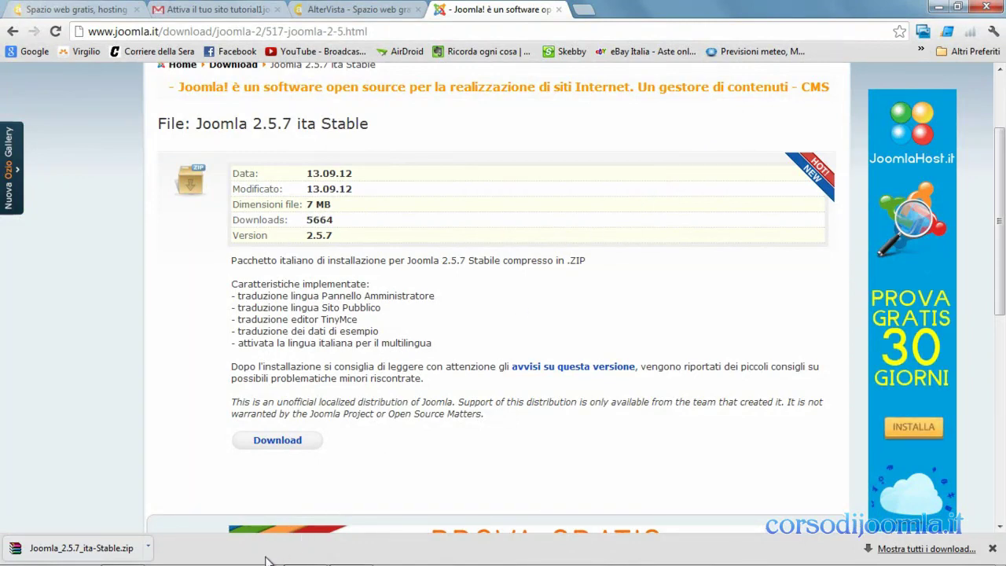
- Fill FileZilla's Host with the noted username plus .altervista.org, and Nome utente with the username
mouse_move(270, 563)
click(216, 555)
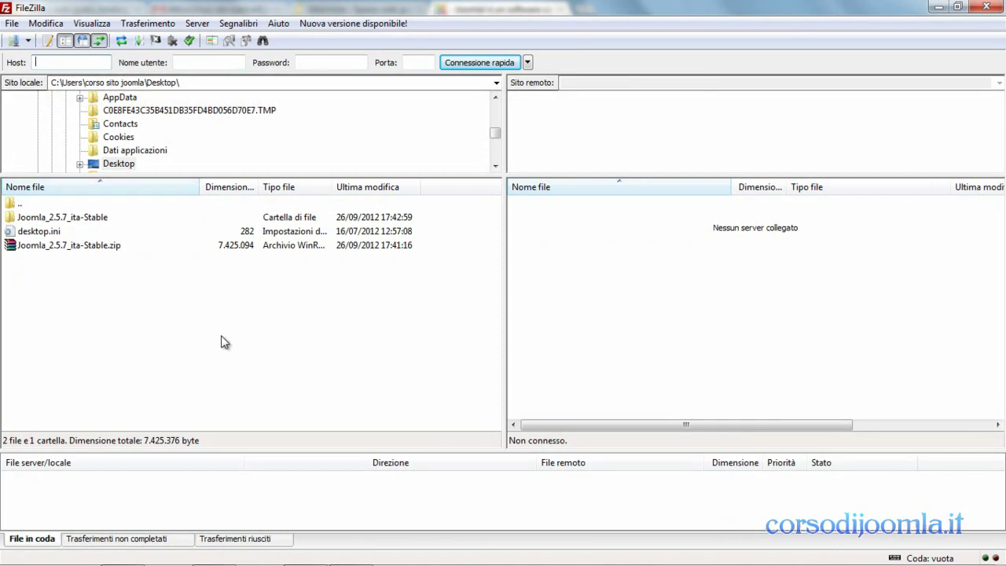
mouse_move(346, 560)
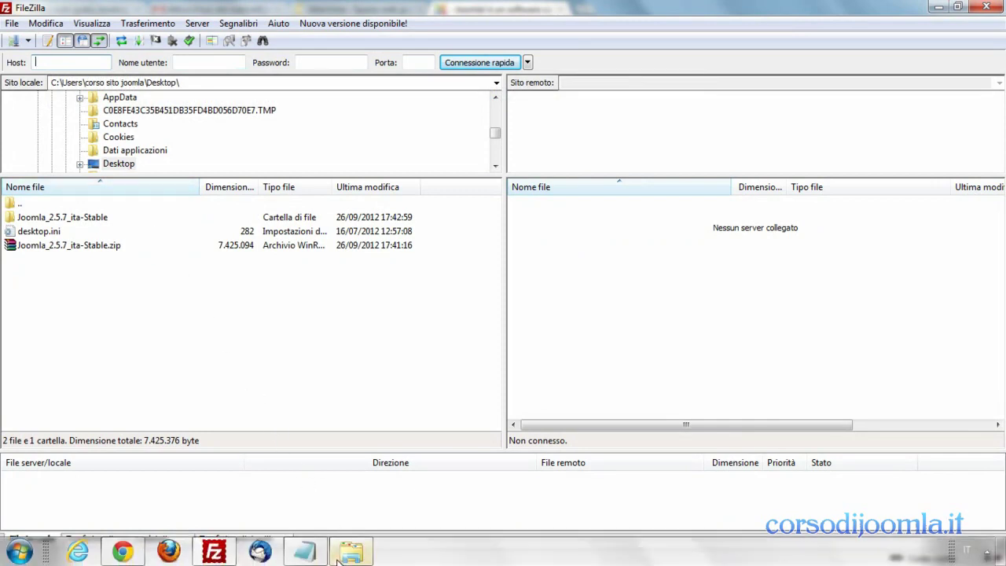
click(305, 553)
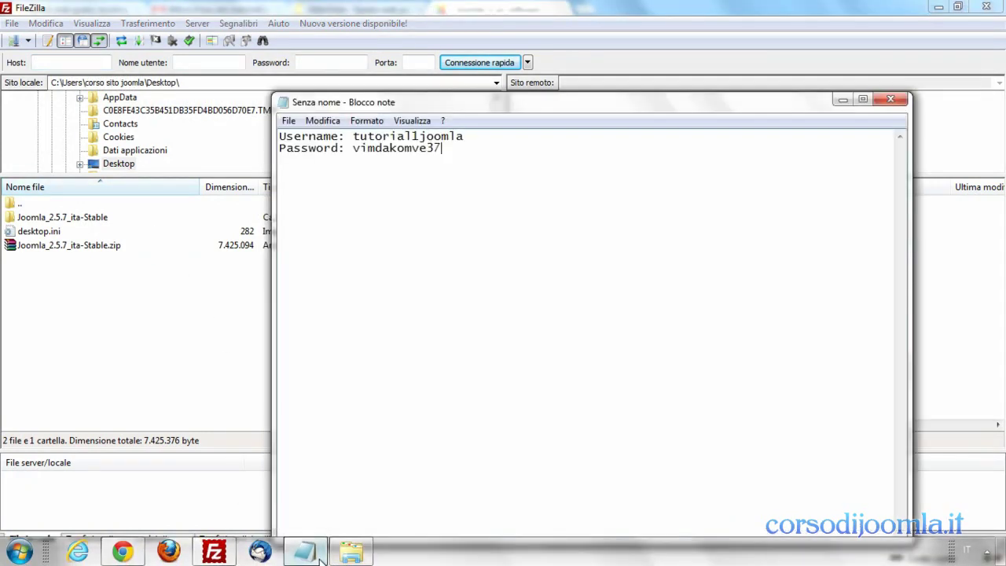
drag(465, 136, 359, 133)
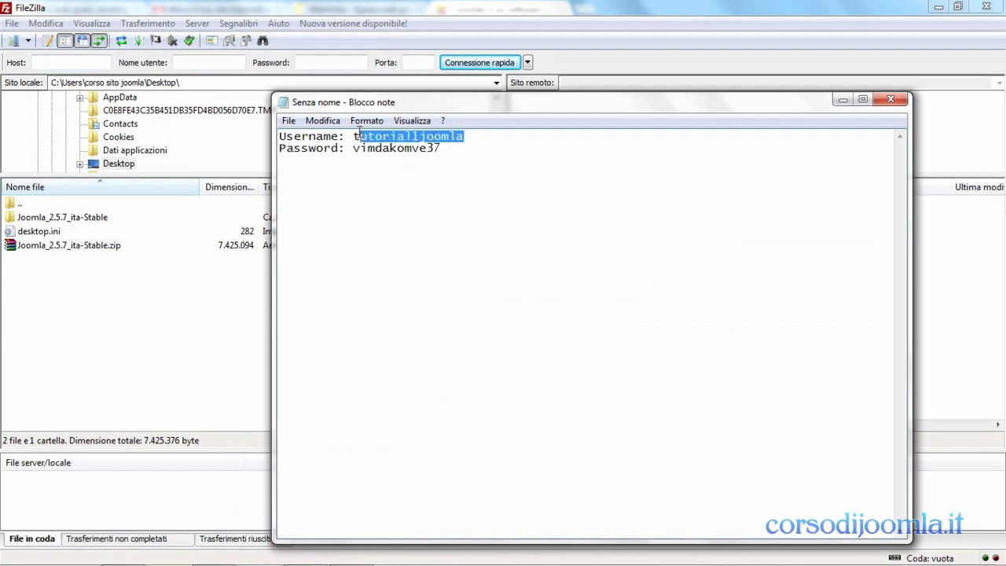
right_click(367, 136)
click(400, 187)
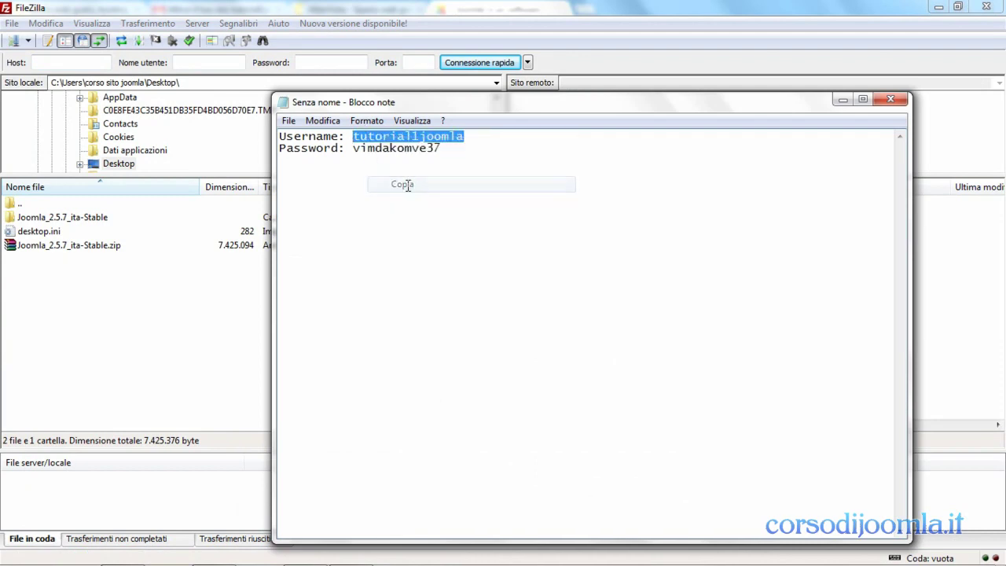
click(67, 63)
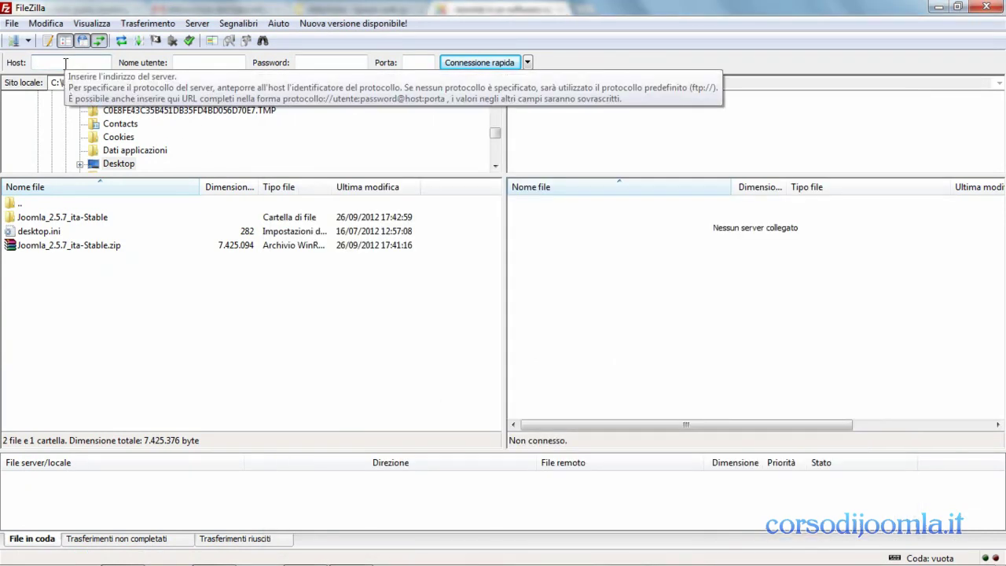
right_click(66, 63)
click(88, 127)
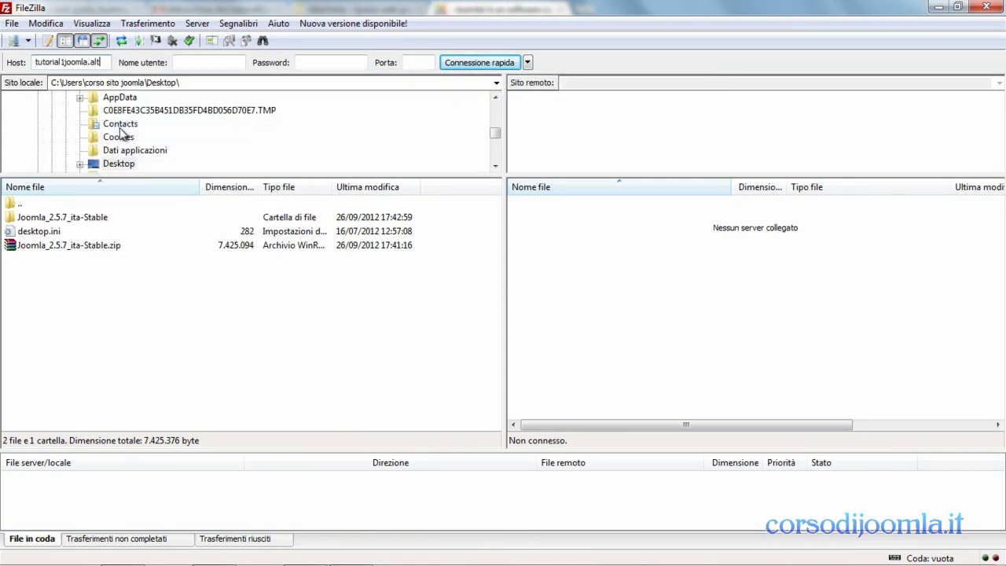
text(.altervista.org)
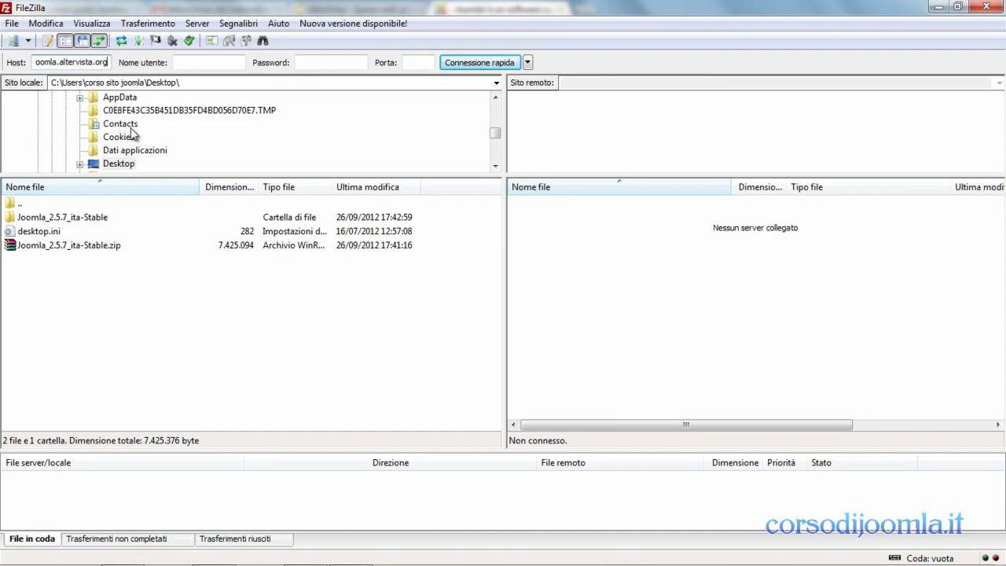
right_click(188, 63)
click(231, 129)
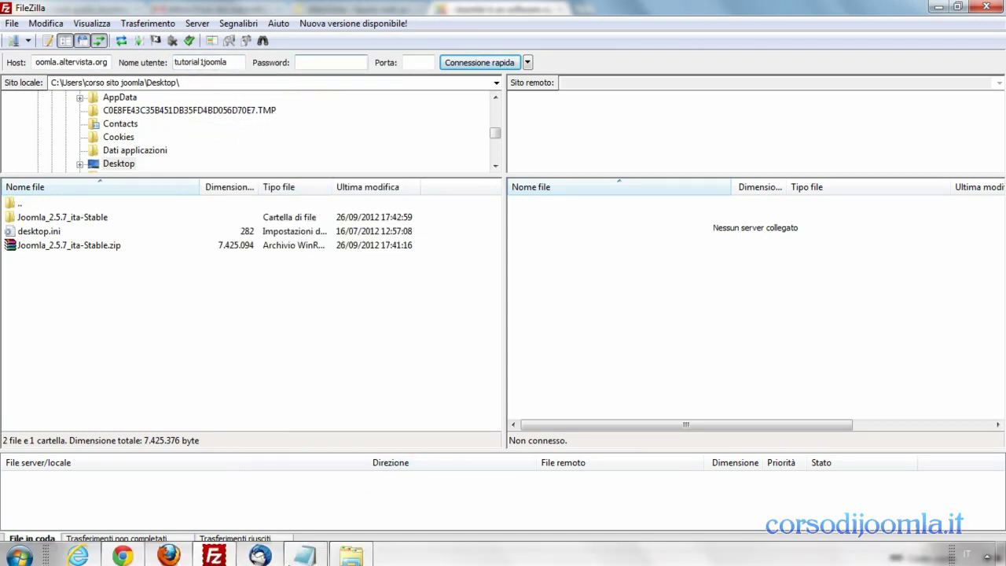
- Copy the account password from the notes into FileZilla's Password field
click(305, 550)
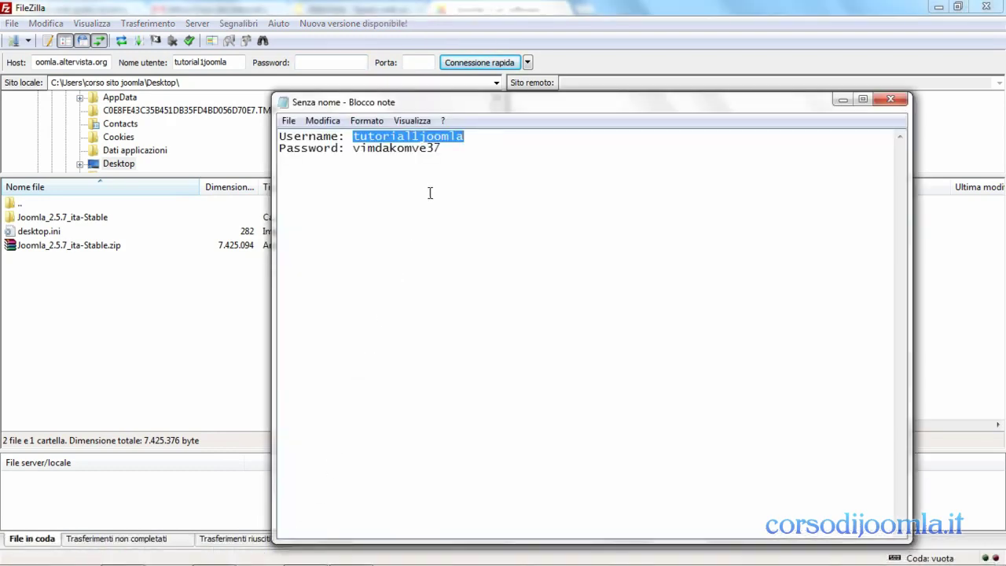
drag(445, 147, 364, 148)
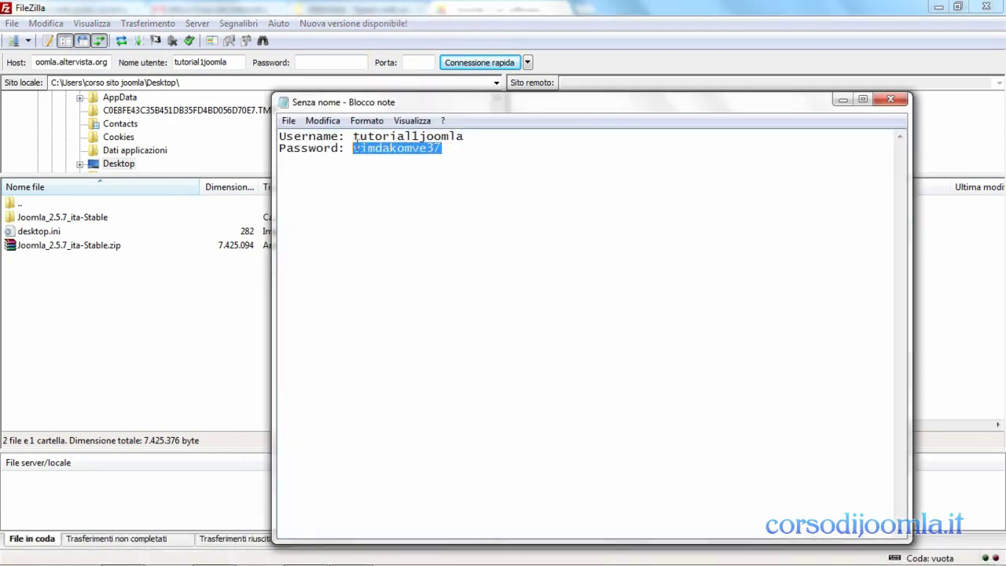
right_click(358, 147)
click(397, 196)
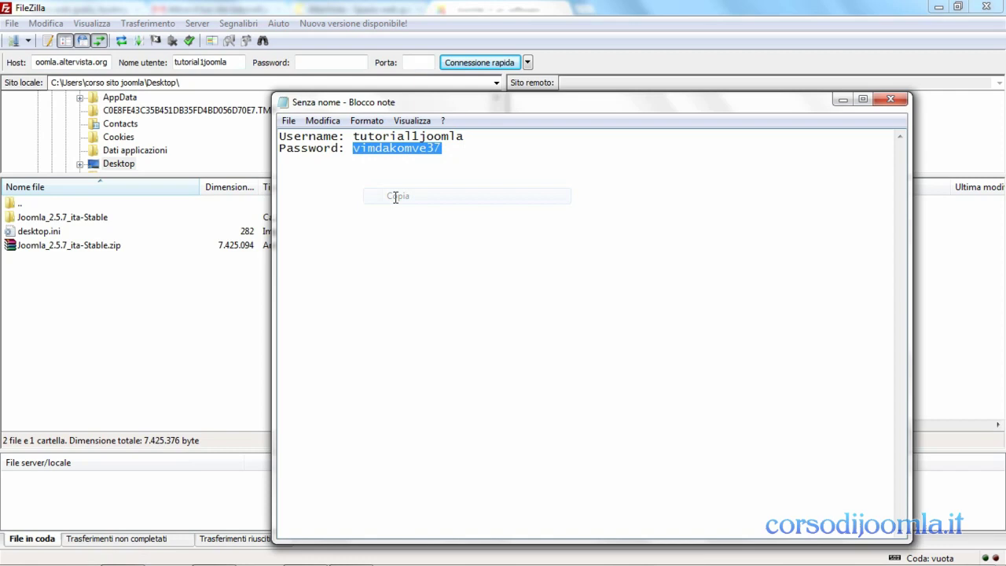
click(320, 63)
right_click(319, 63)
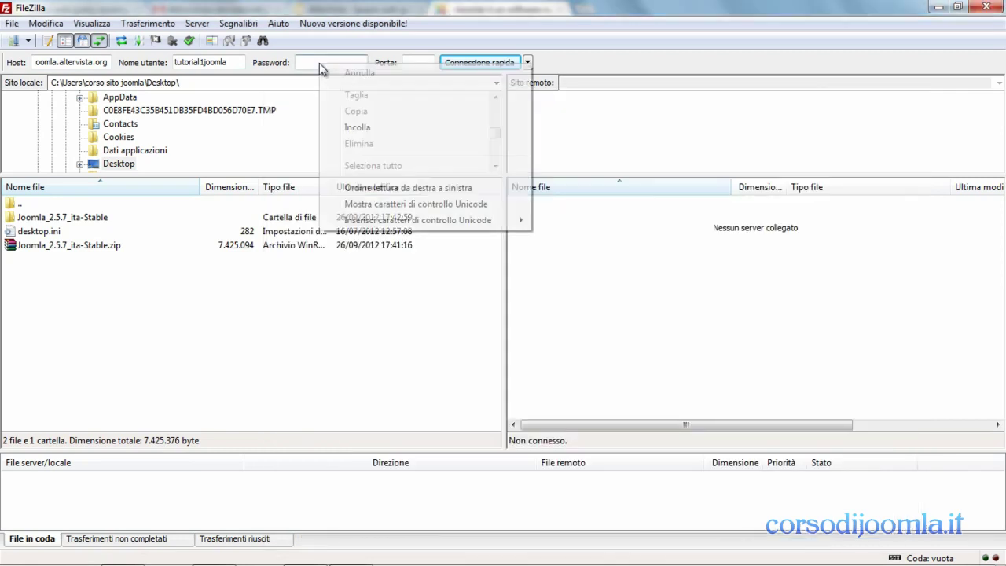
click(358, 127)
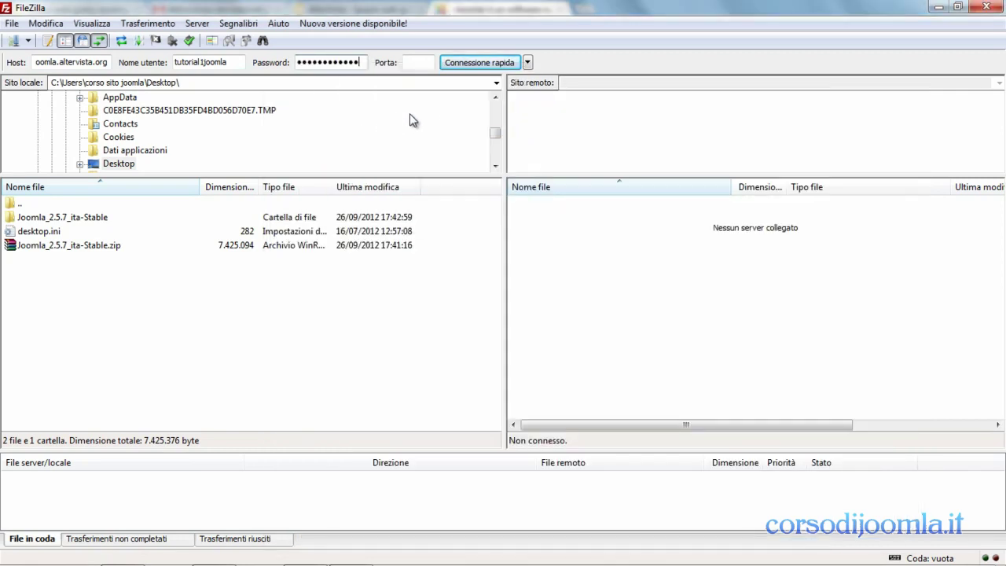
- Connect via Connessione rapida and upload everything in the local Joomla_2.5.7_ita-Stable folder to the server root
click(472, 63)
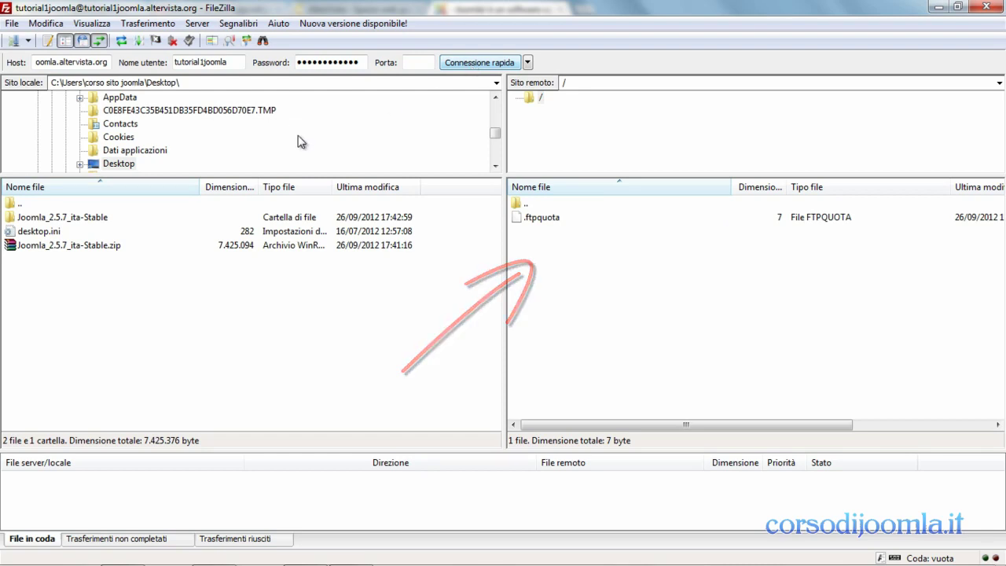
click(96, 220)
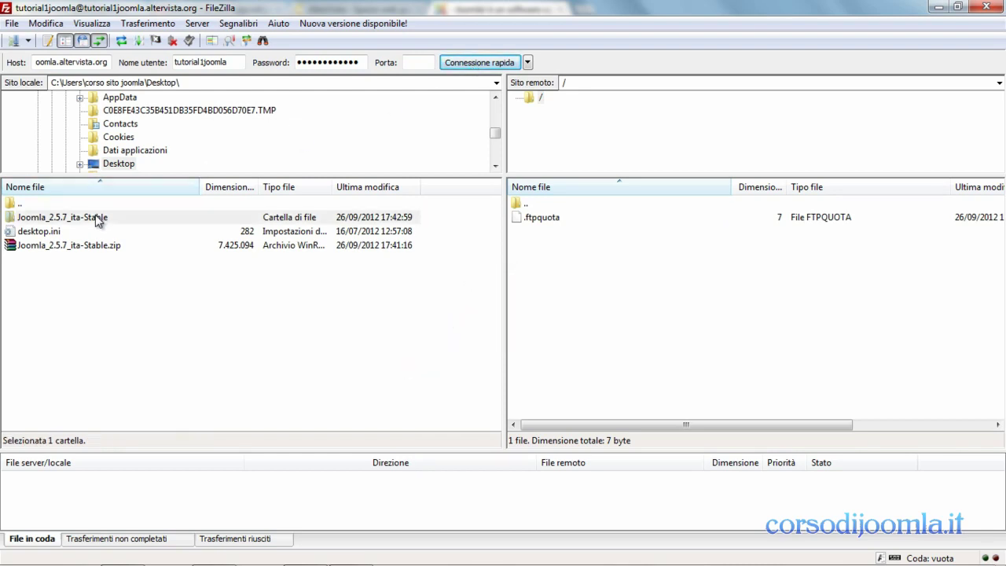
double_click(177, 221)
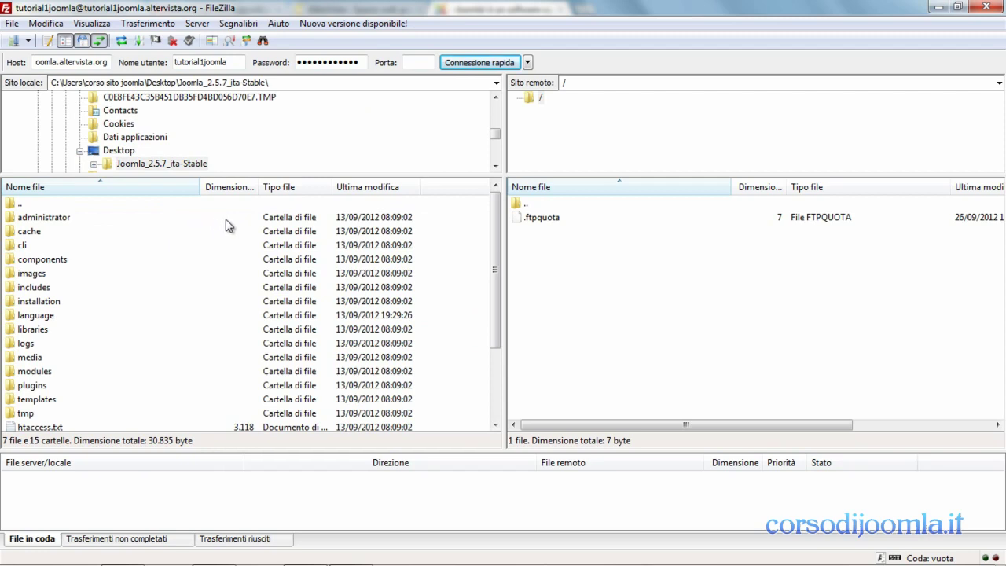
drag(459, 221, 44, 456)
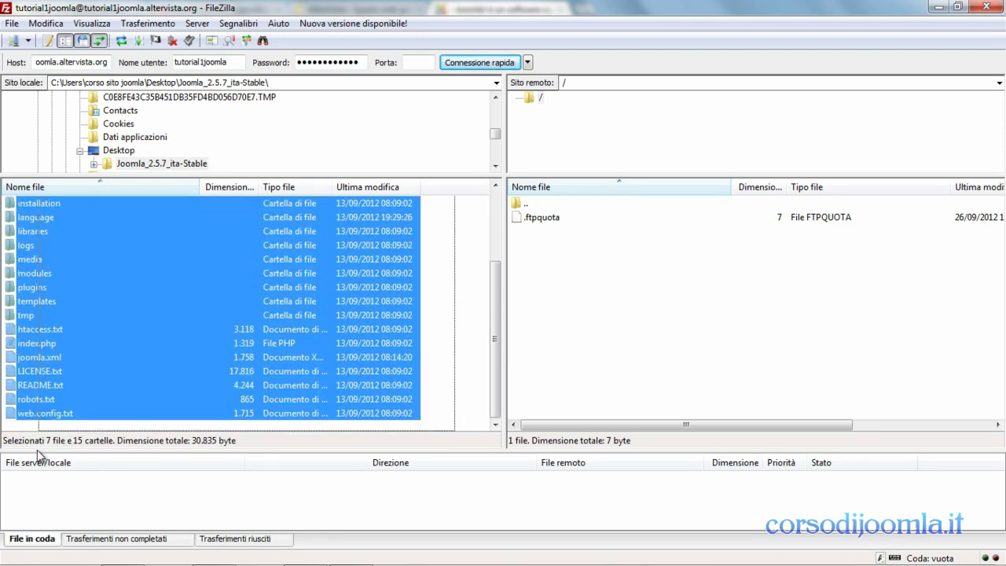
right_click(63, 315)
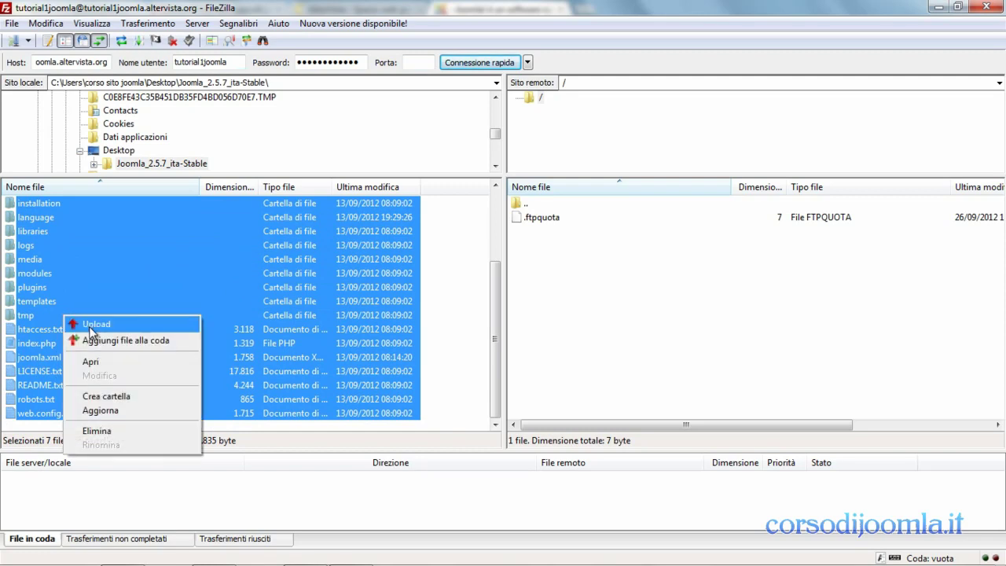
click(90, 324)
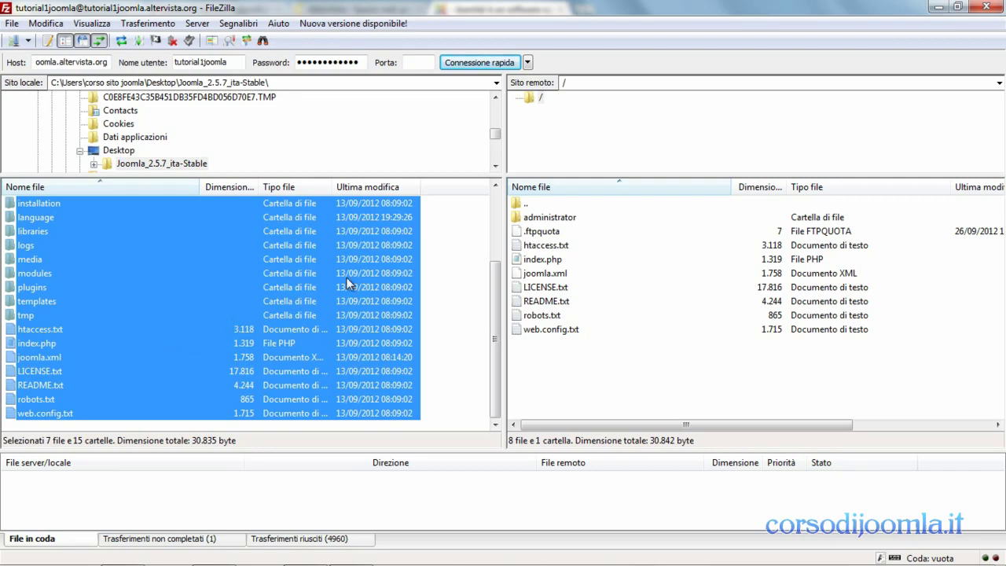
- Restart FileZilla and enter the username plus .altervista.org as Host and the username as Nome utente
click(985, 6)
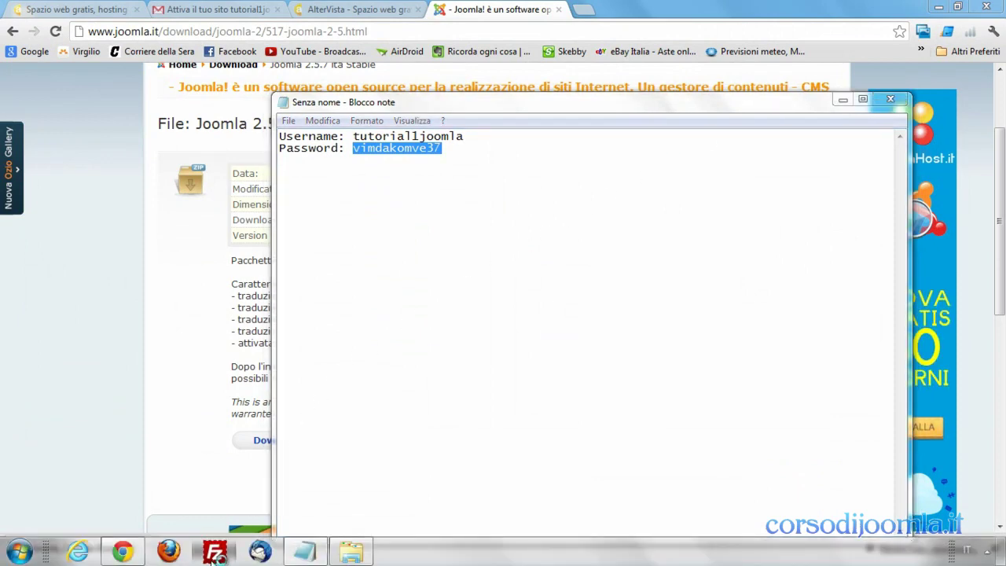
click(214, 552)
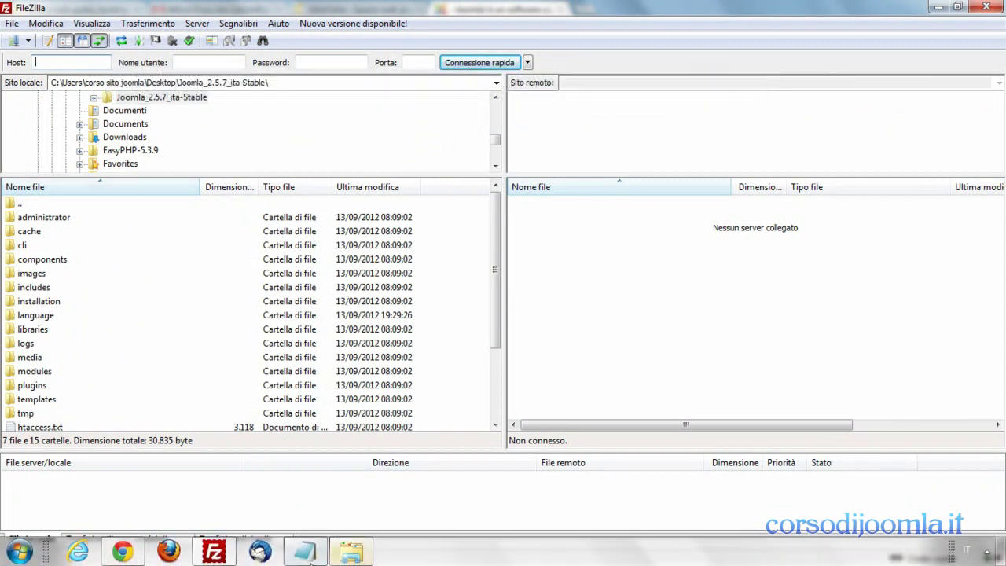
click(304, 553)
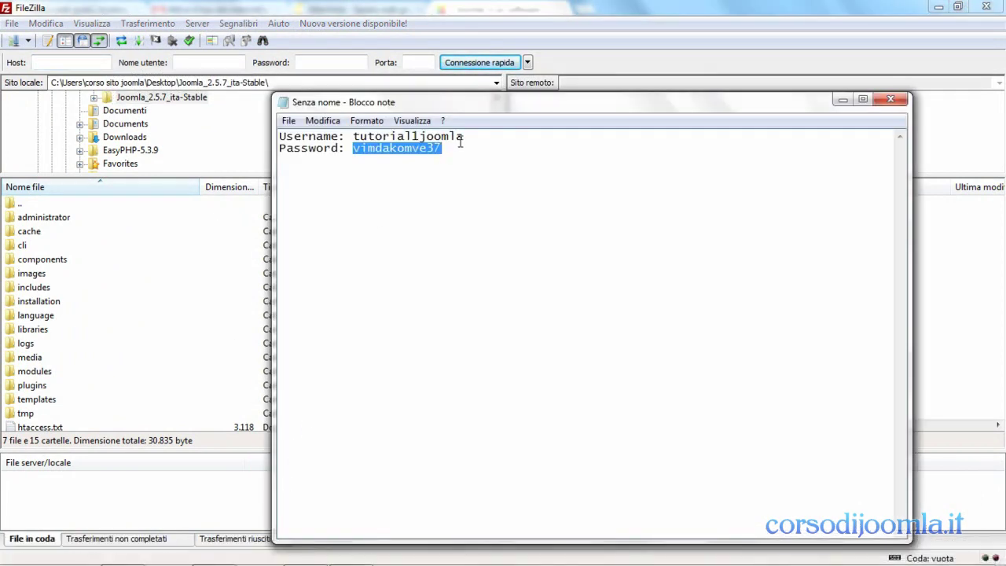
drag(464, 137, 353, 136)
right_click(353, 136)
click(395, 180)
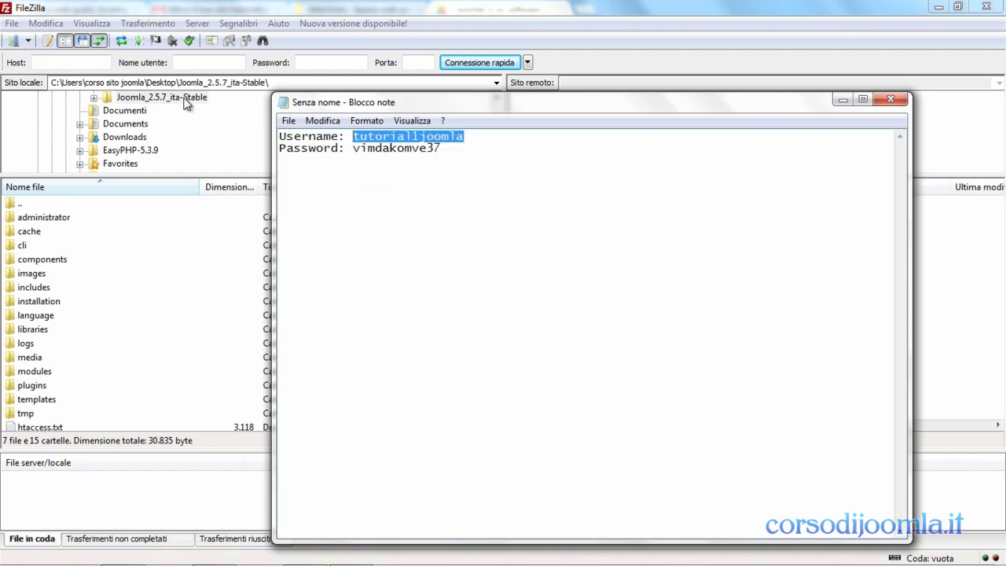
click(95, 62)
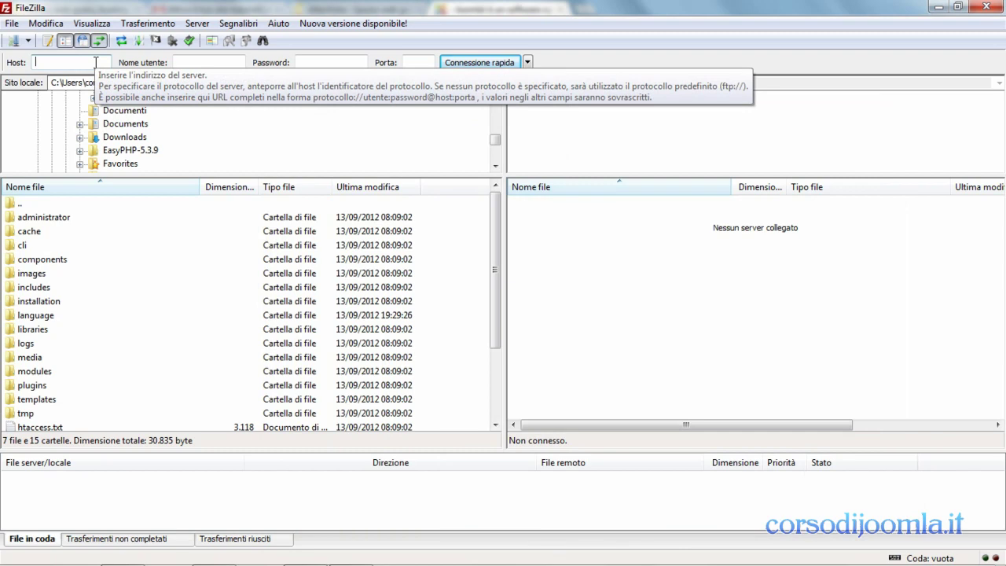
right_click(96, 62)
click(120, 129)
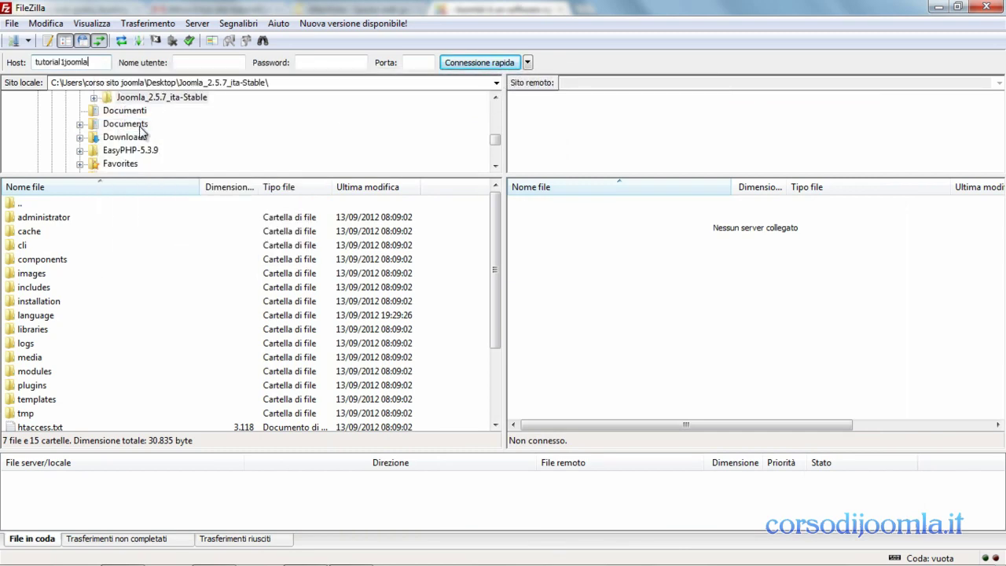
text(.alterv)
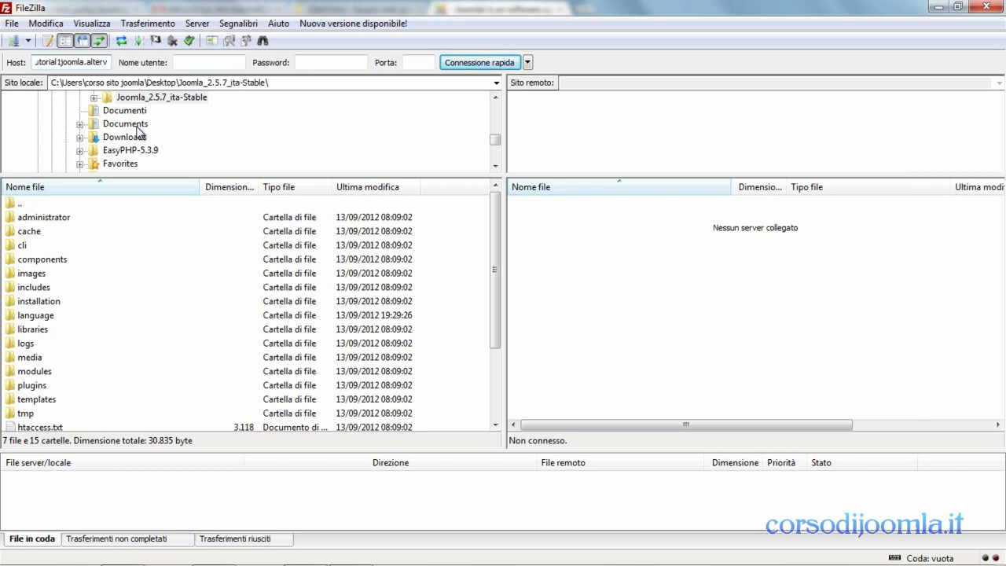
text(ista.org)
right_click(185, 63)
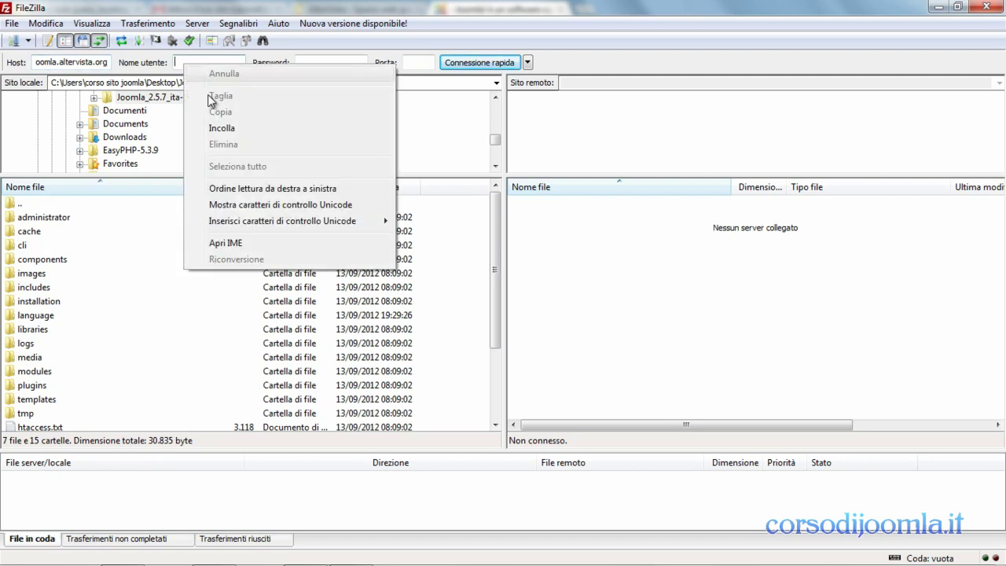
click(227, 128)
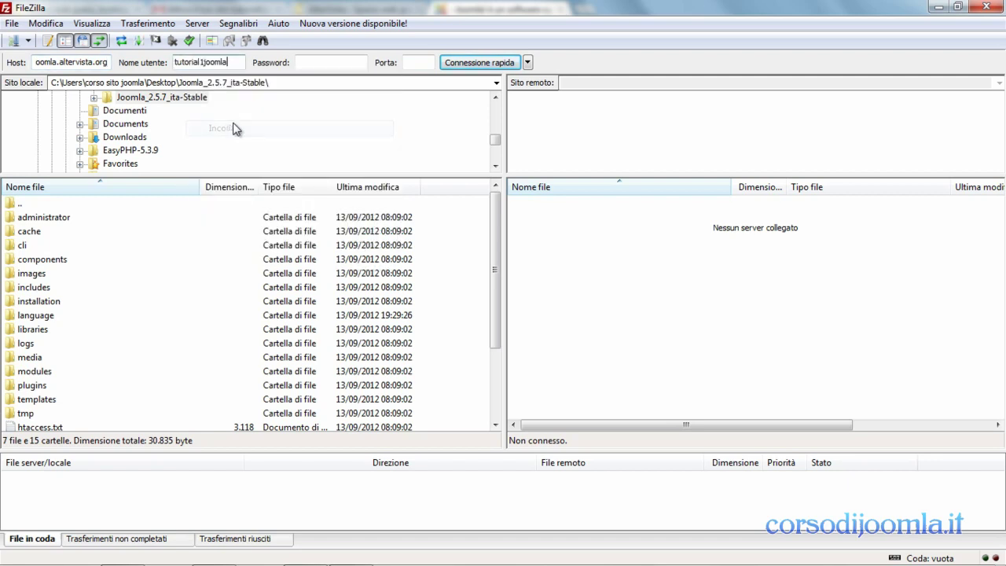
- Paste the FTP password from the notes into the Password field
click(311, 64)
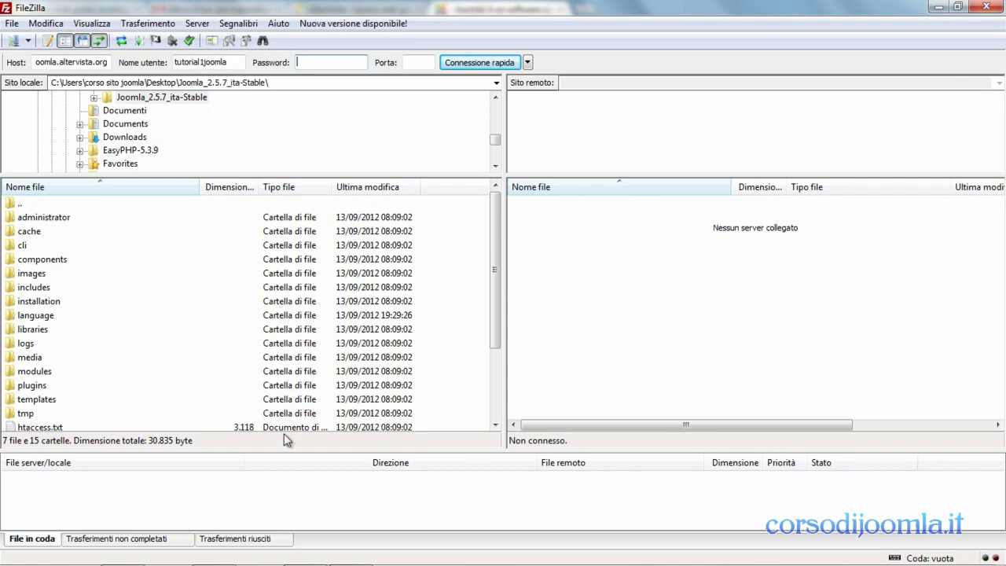
click(315, 553)
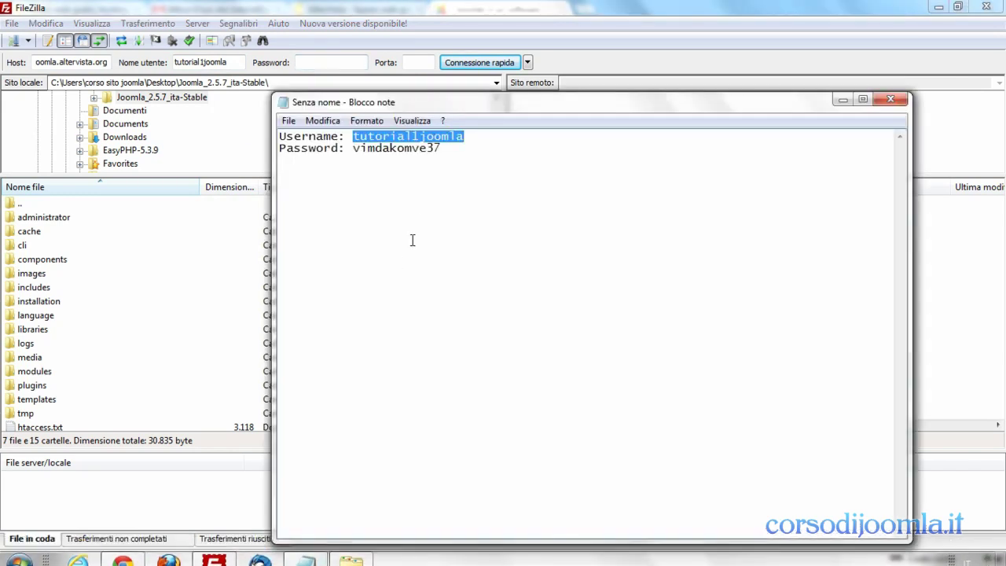
drag(442, 150, 365, 152)
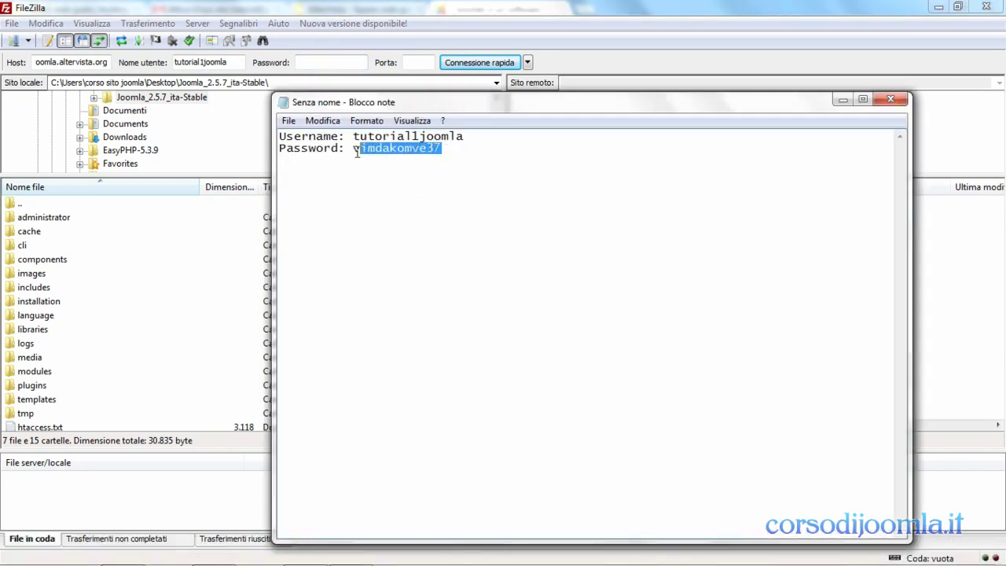
right_click(363, 153)
click(397, 198)
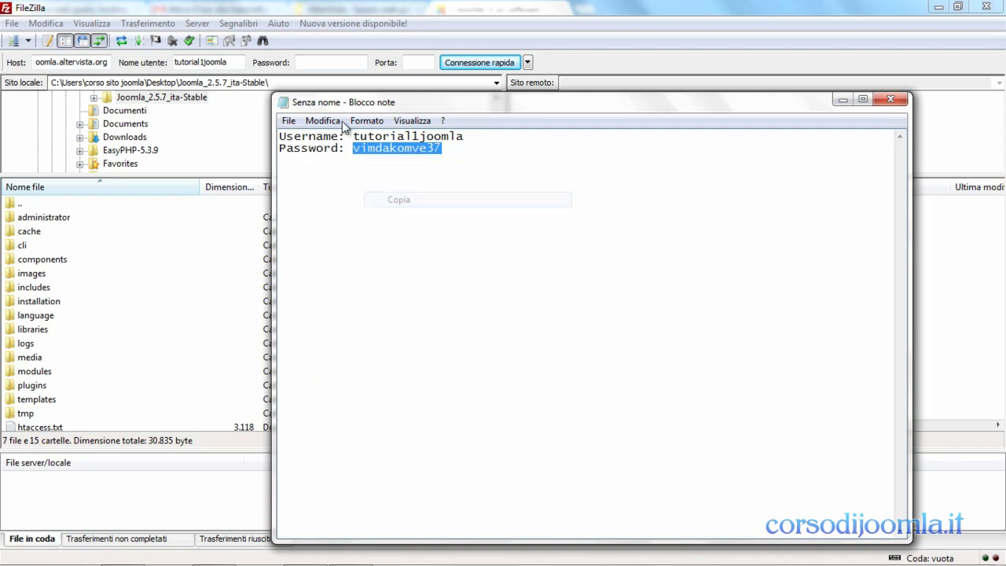
click(316, 63)
right_click(316, 65)
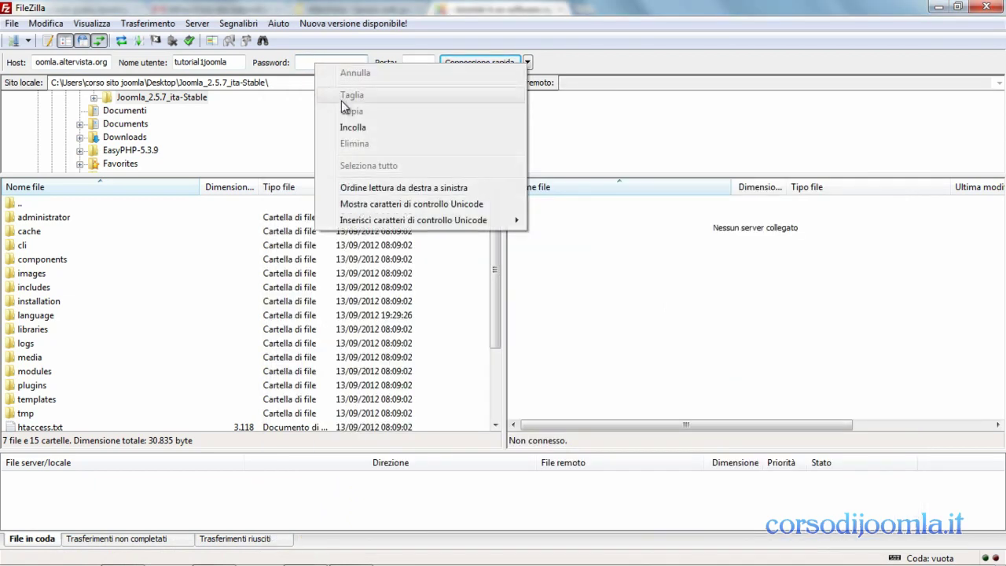
click(355, 128)
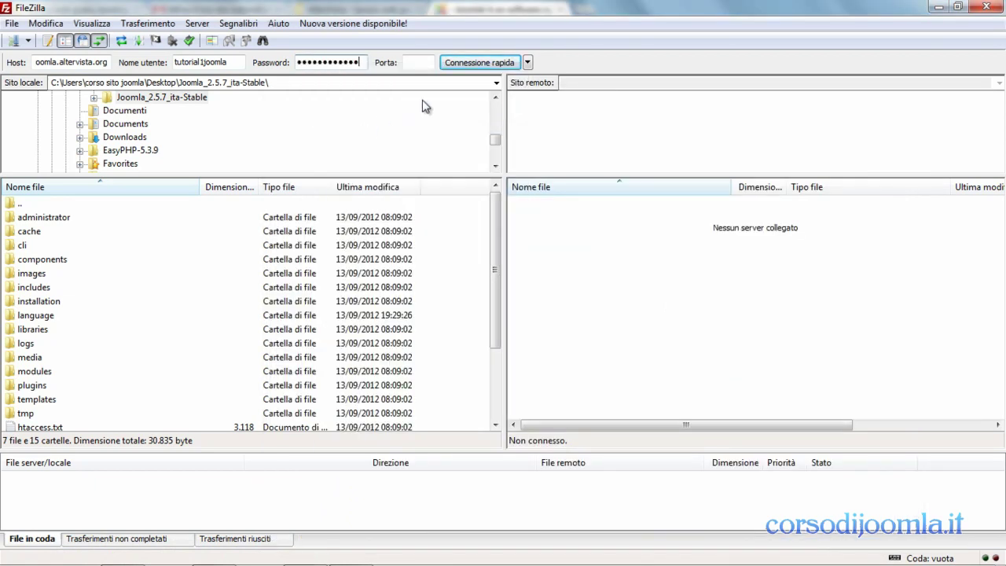
- Connect with Connessione rapida and browse the uploaded Joomla files on the server
click(462, 68)
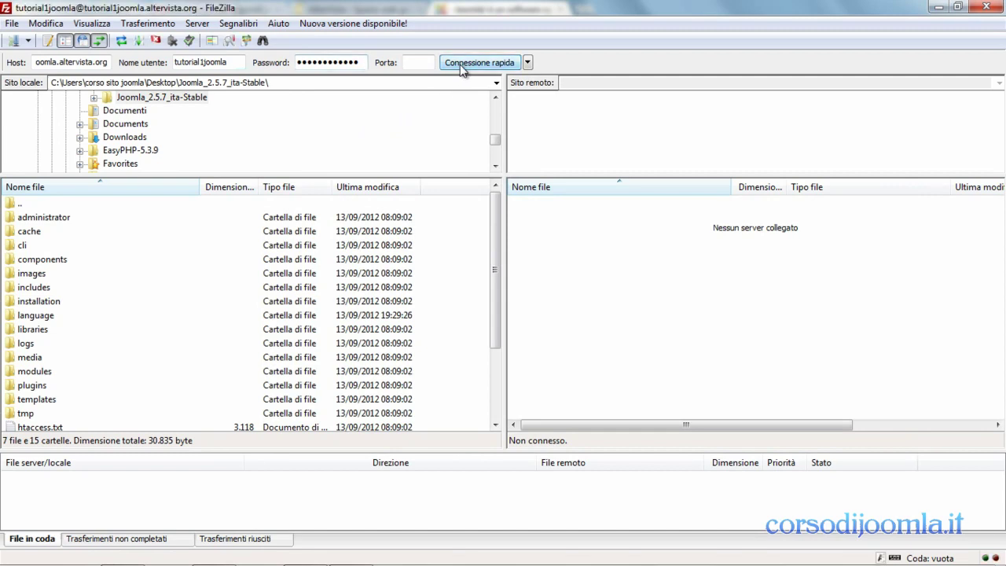
click(462, 67)
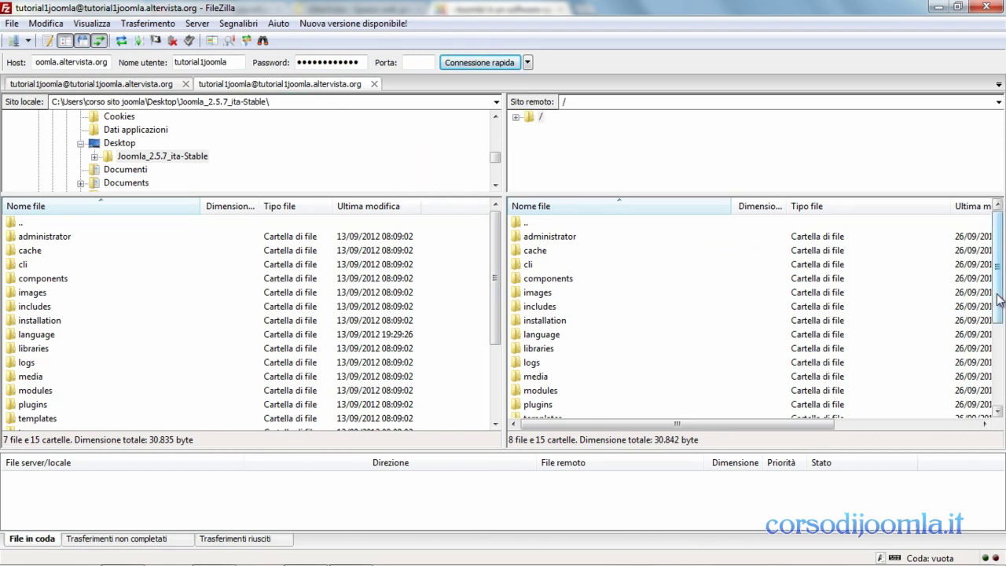
drag(1000, 300, 1000, 399)
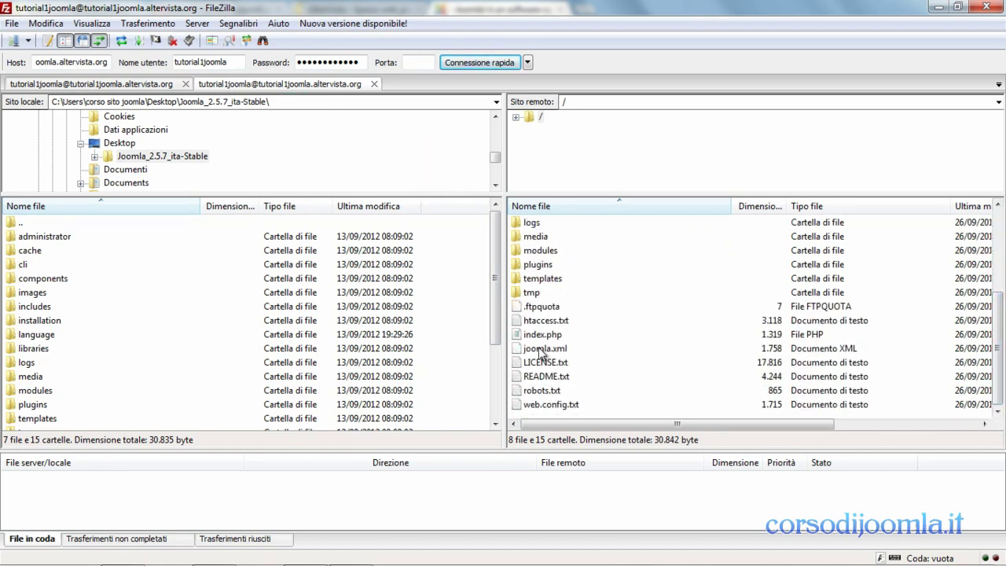
drag(498, 346, 500, 425)
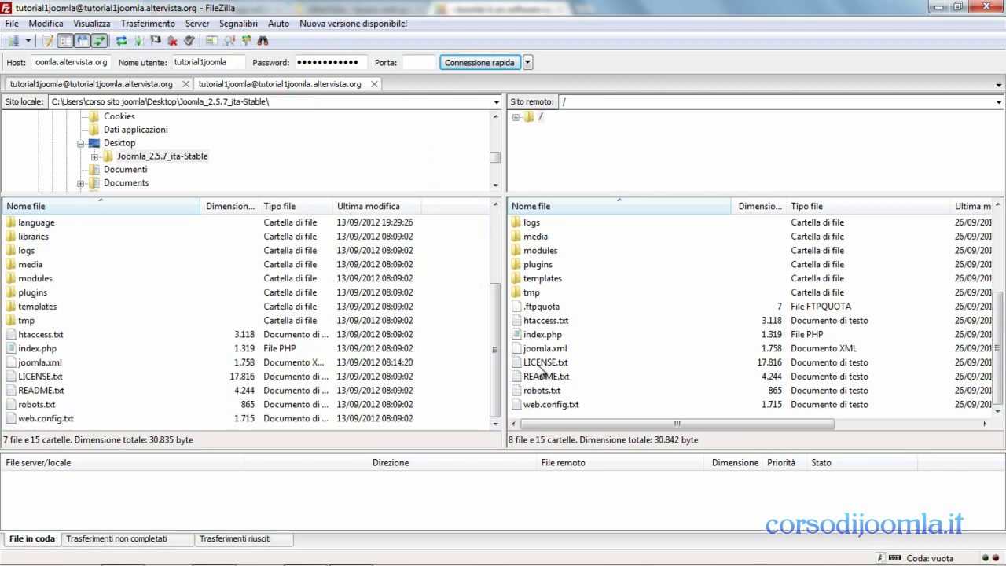
- Rename the remote htaccess.txt to .htaccess, dropping the .txt extension
right_click(557, 325)
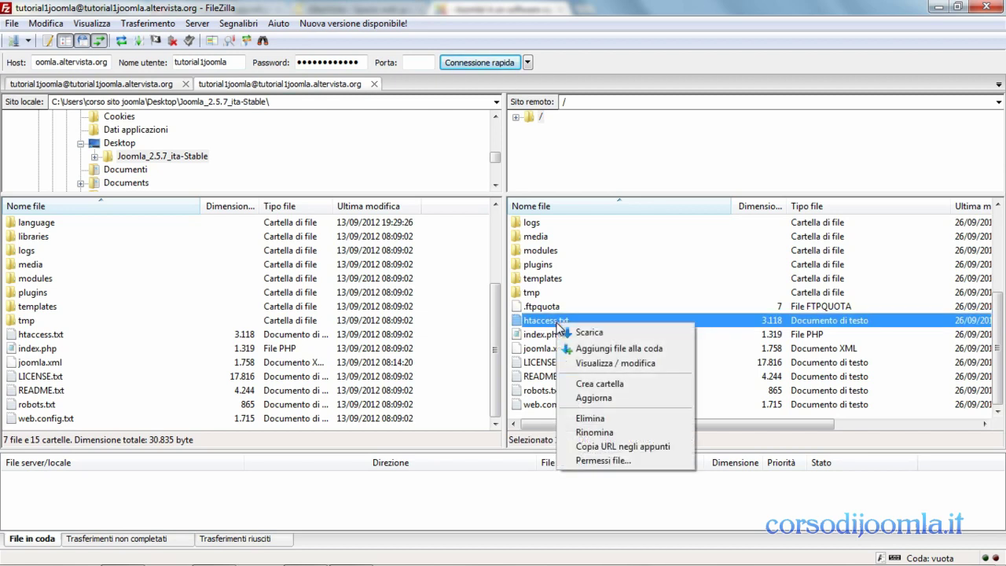
click(588, 432)
drag(575, 320, 562, 318)
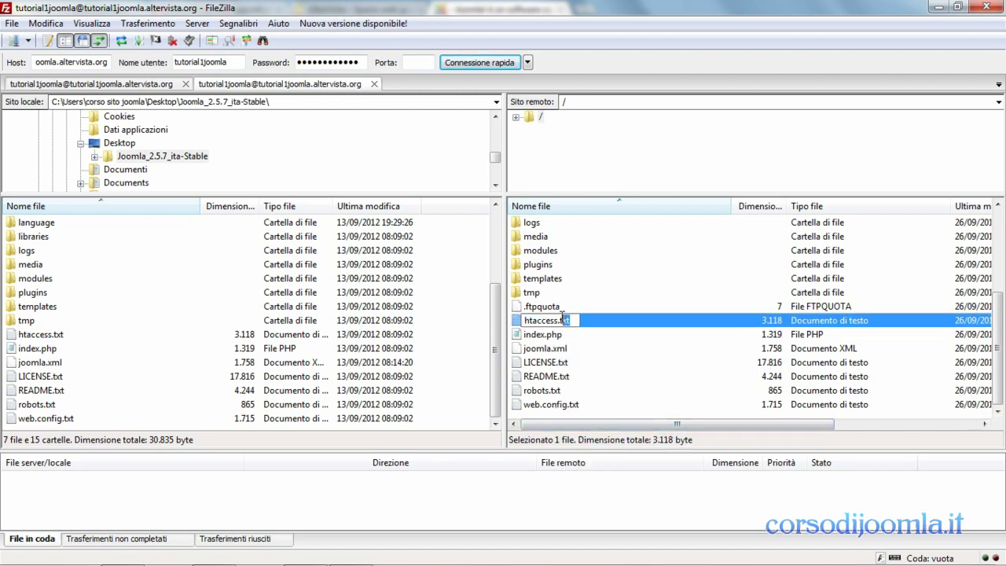
key(BackSpace)
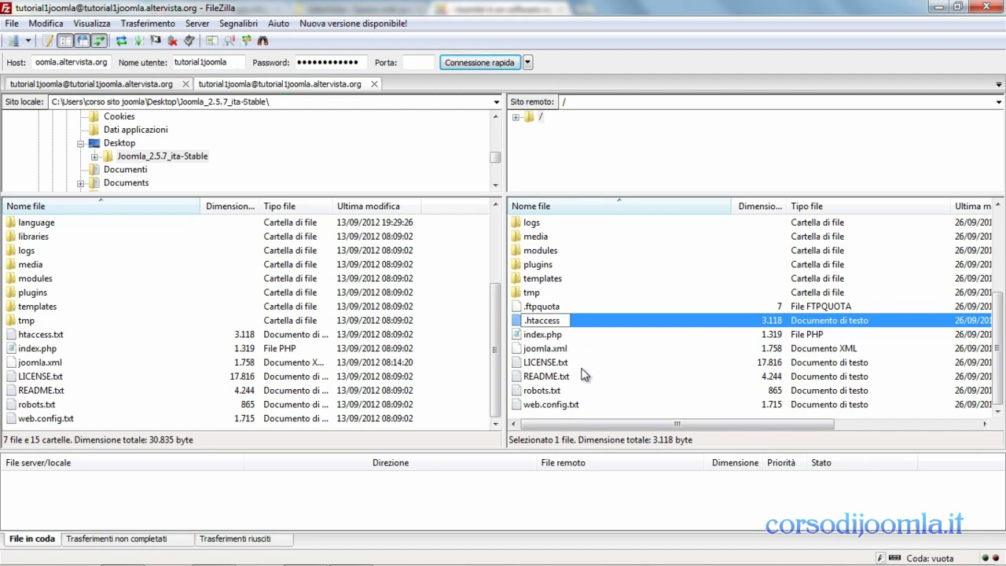
click(581, 368)
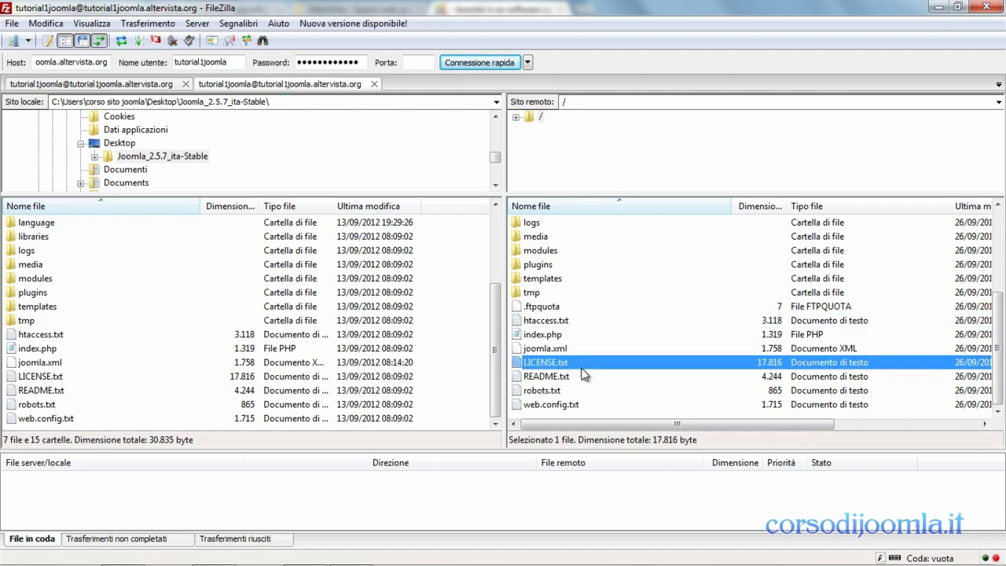
click(566, 323)
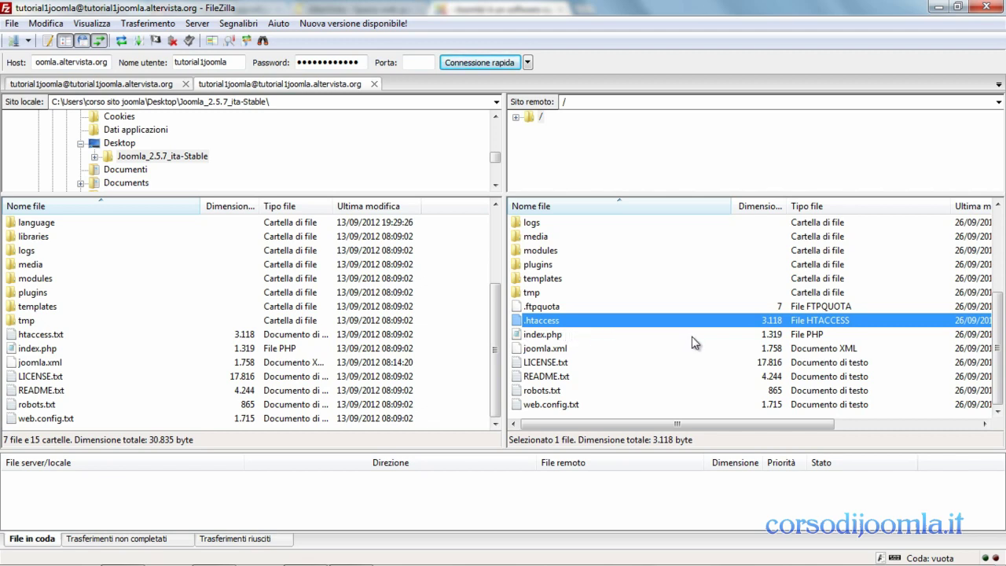
drag(1000, 369, 1003, 280)
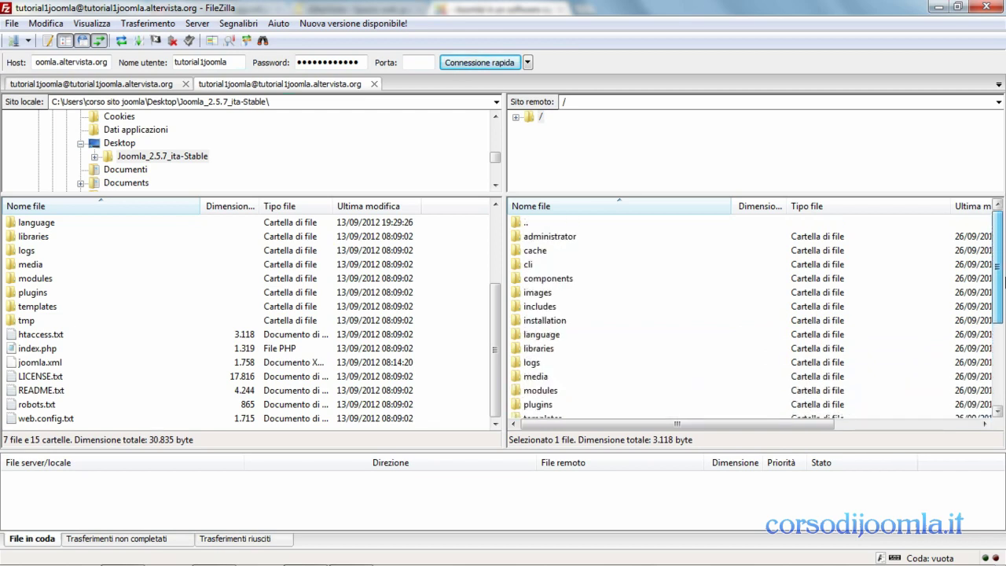
click(935, 12)
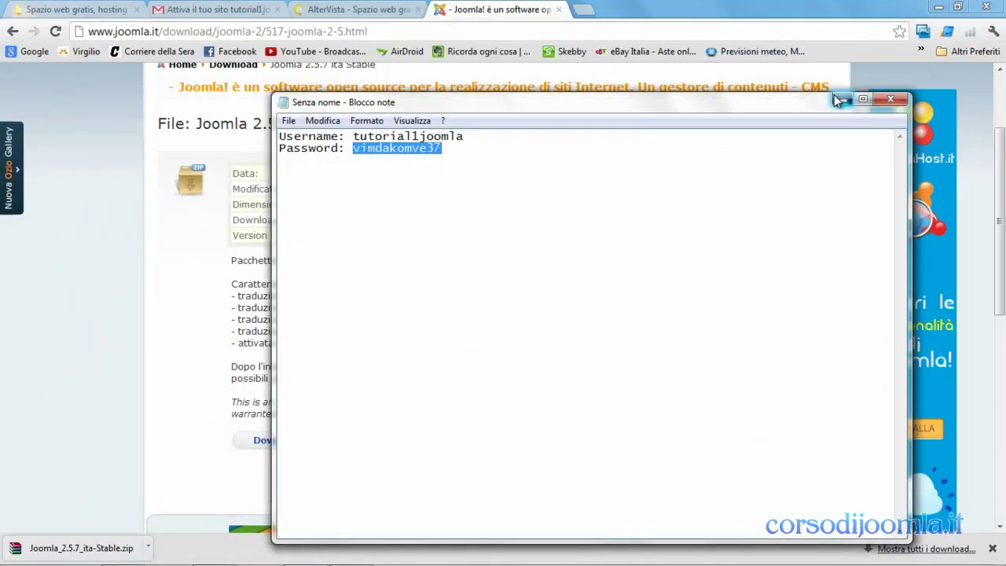
click(839, 99)
click(583, 9)
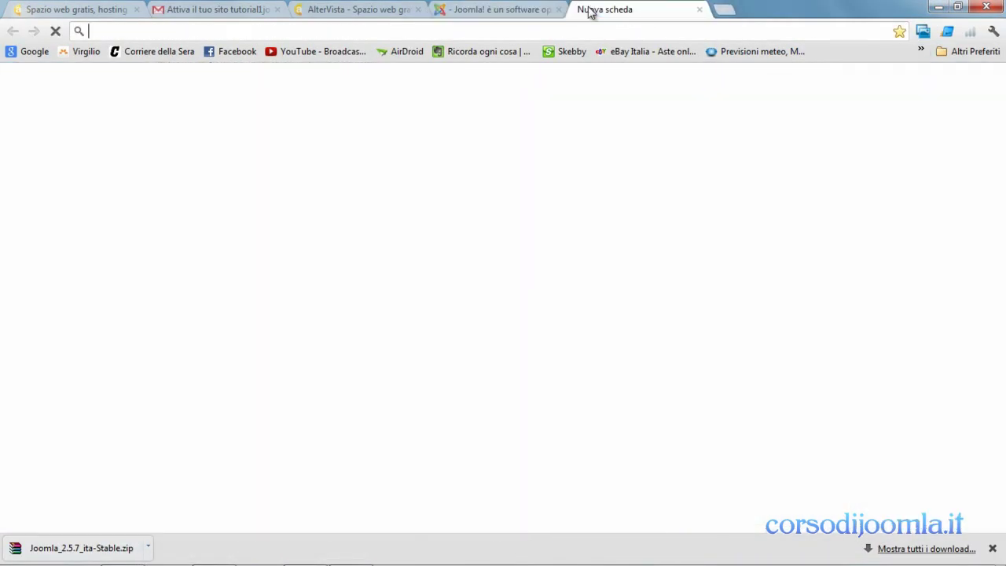
text(www.)
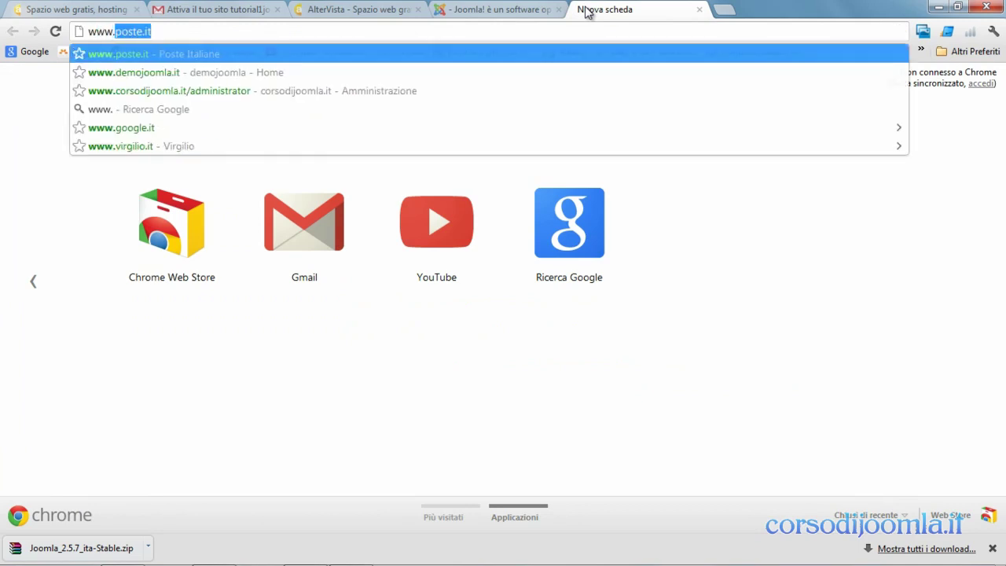
text(tutot)
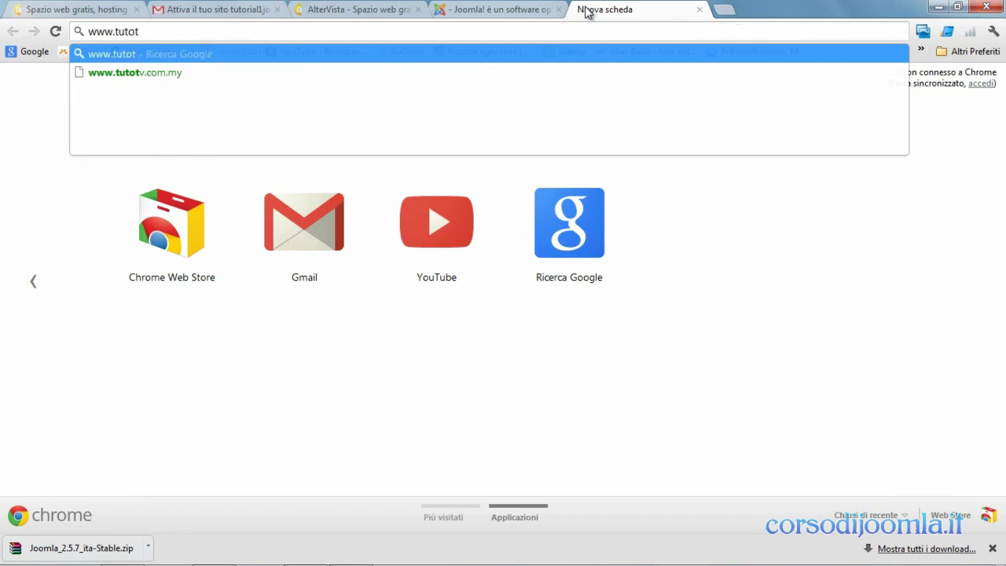
key(BackSpace)
text(or)
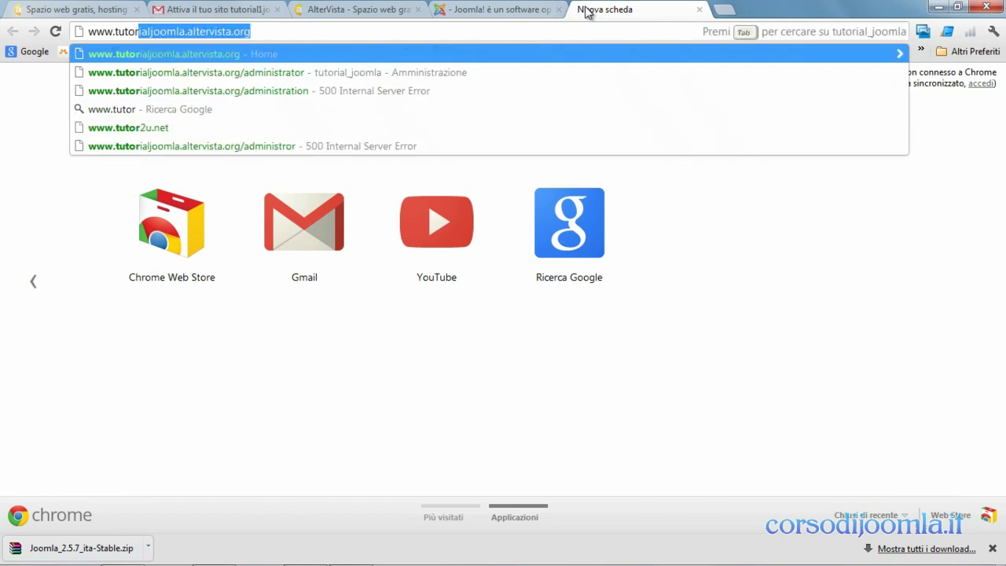
text(ial1joomla)
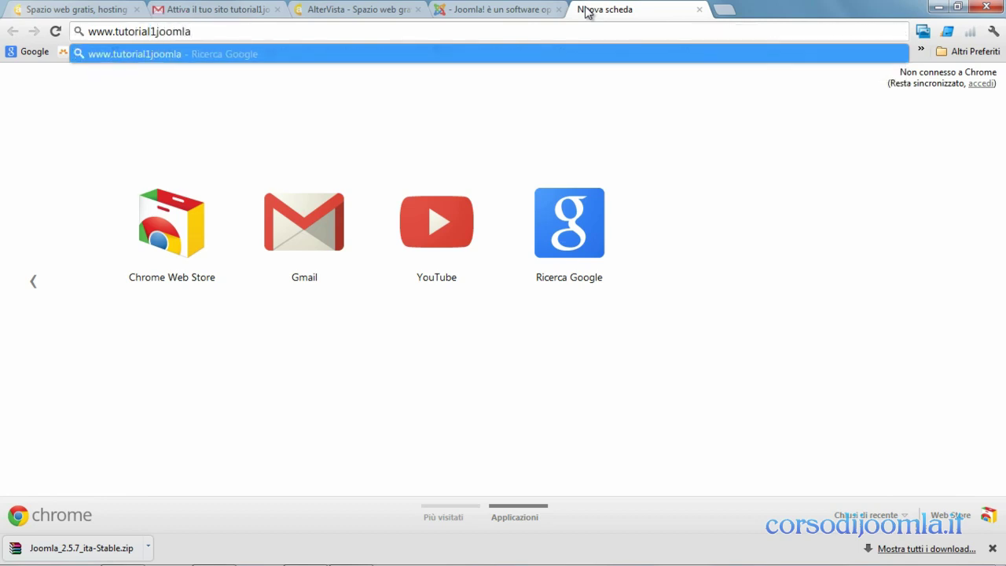
text(.altervis)
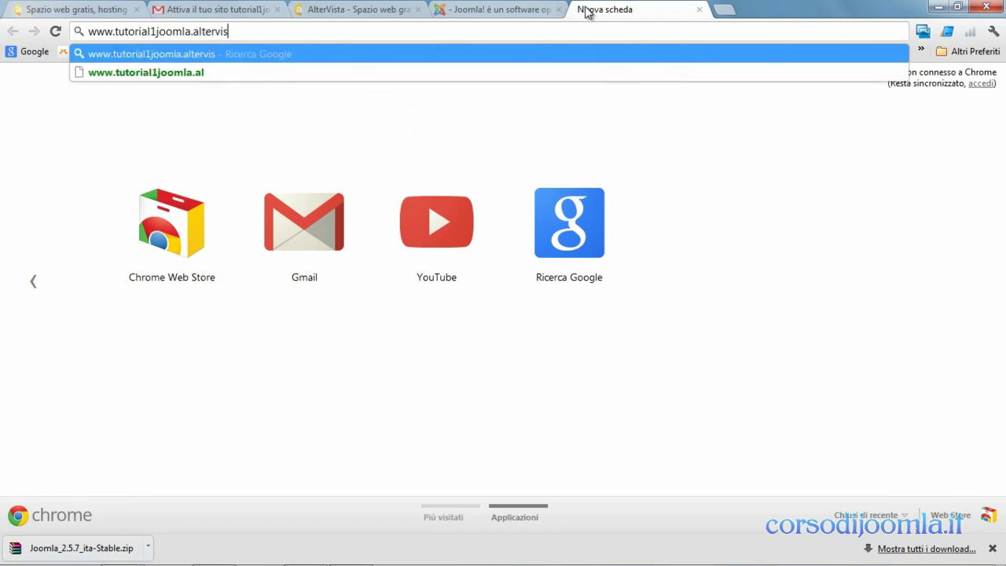
text(ta.org)
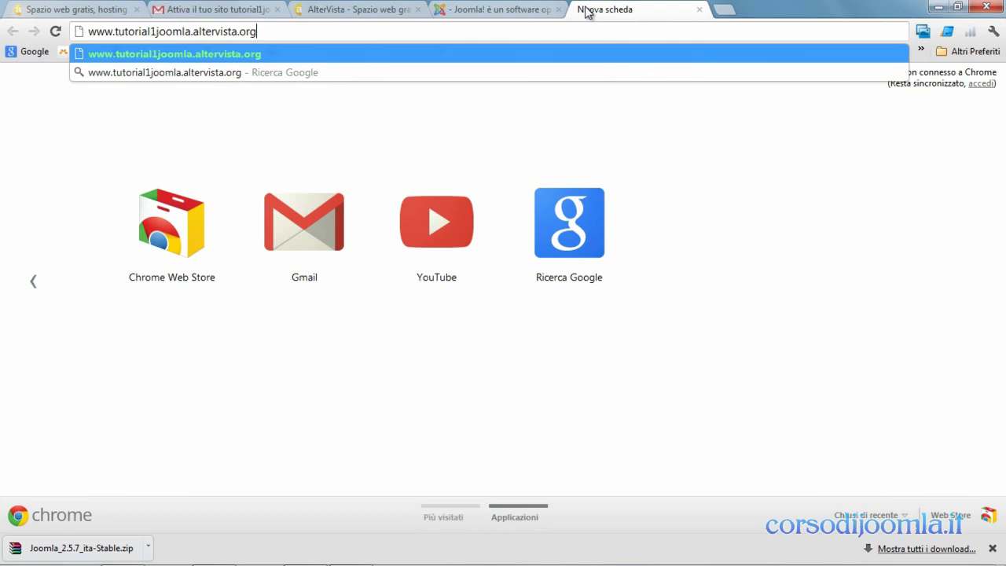
text(/in)
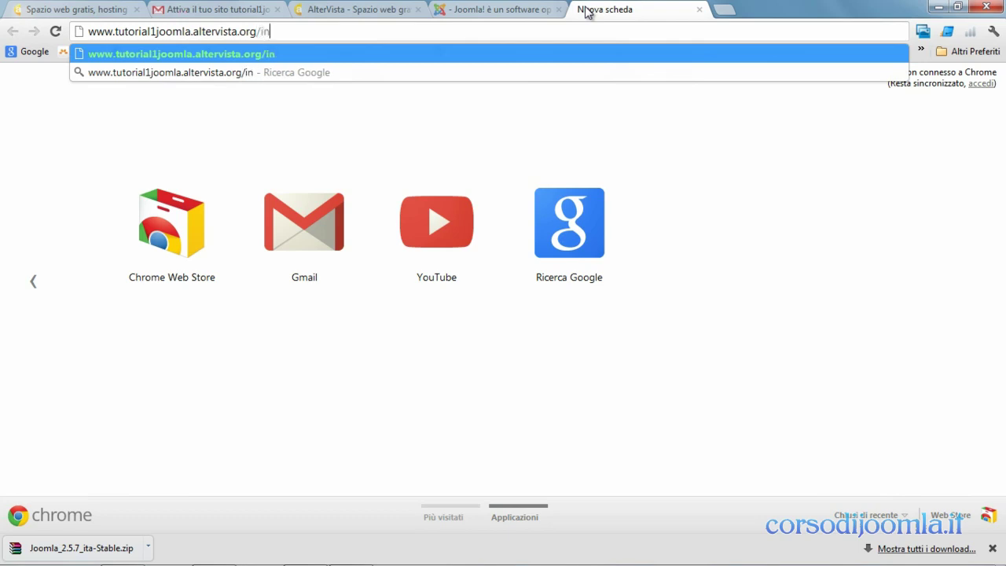
text(stallation)
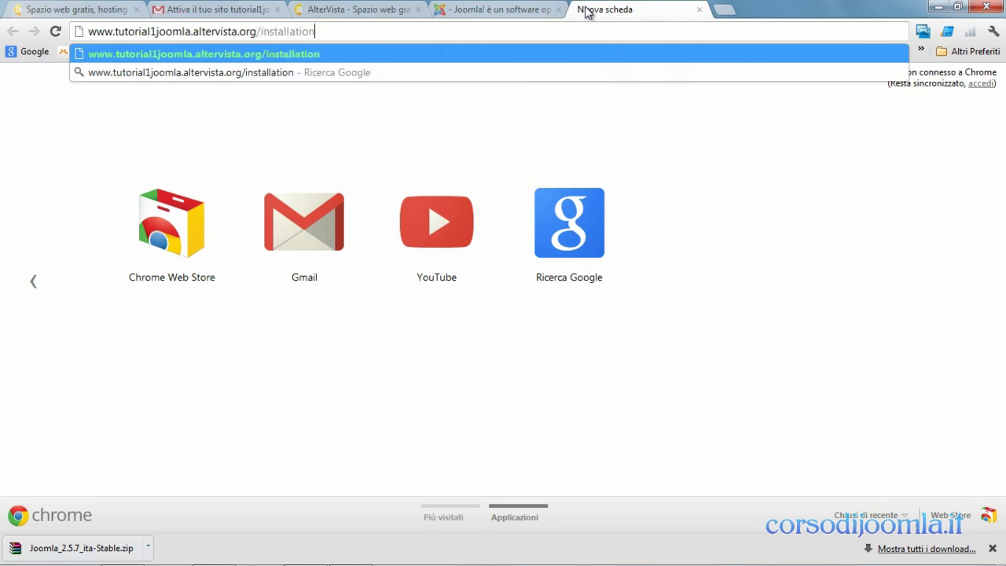
key(Return)
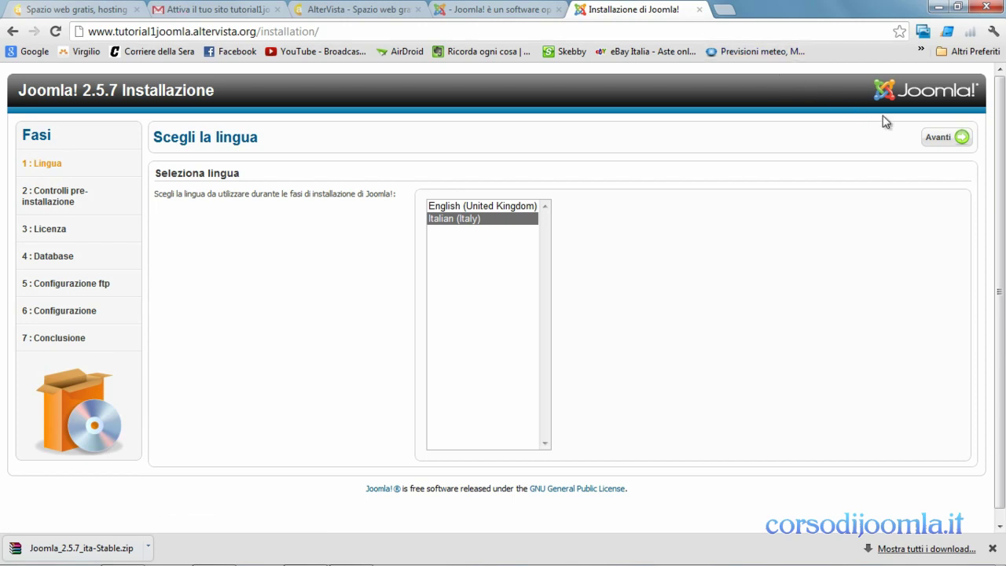
- Advance with Avanti through the Italian language, pre-installation checks and licence pages
click(935, 139)
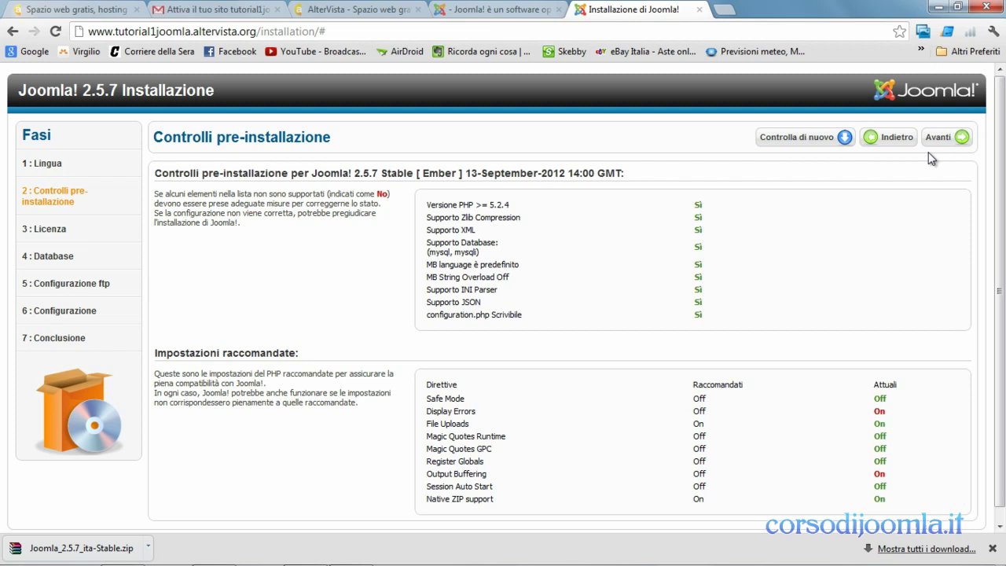
click(936, 145)
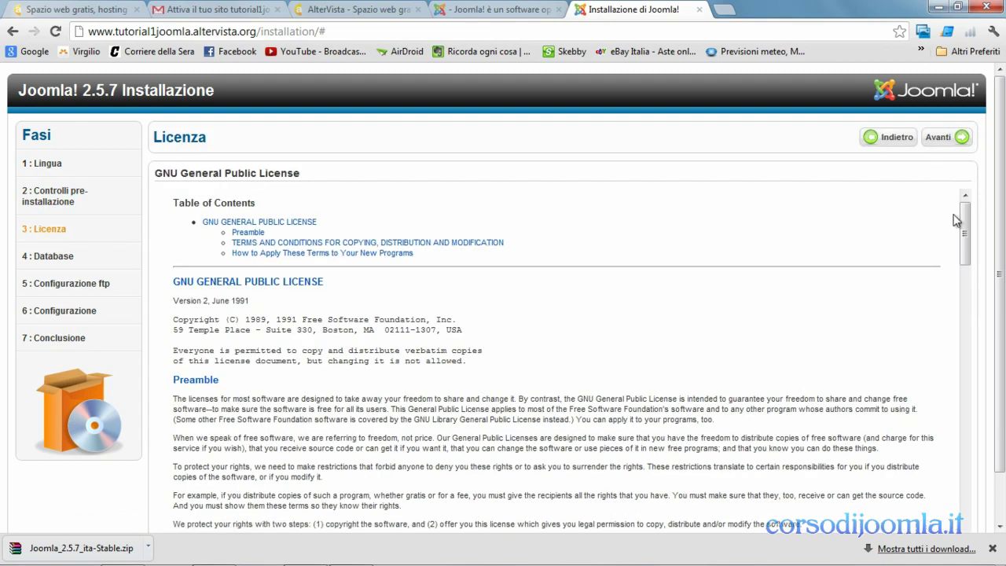
drag(962, 233, 951, 521)
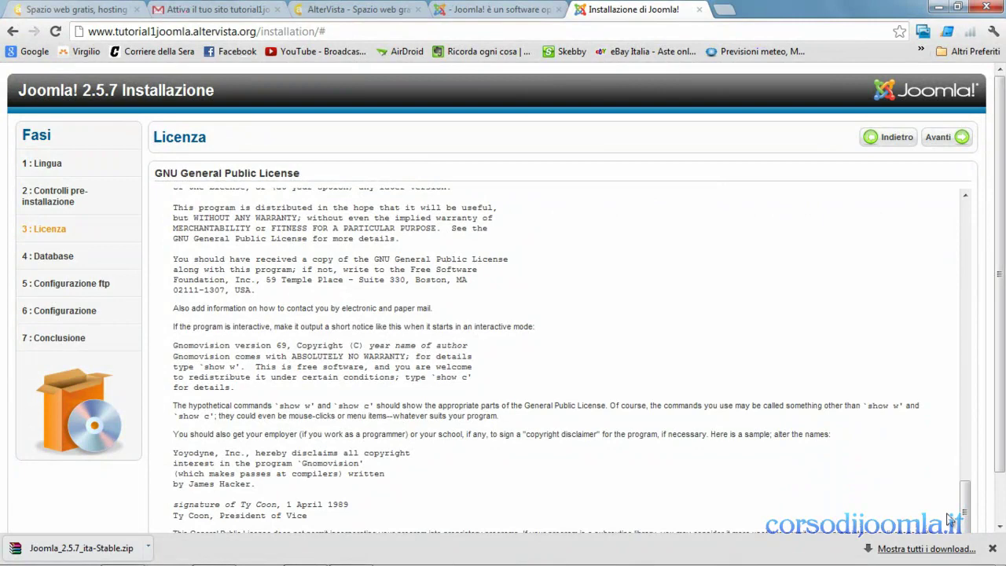
click(992, 550)
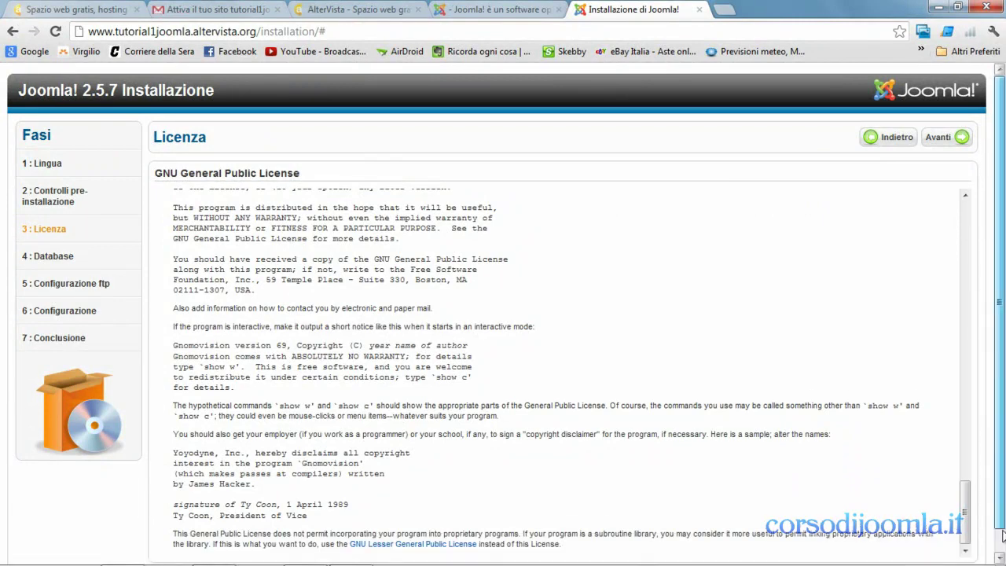
scroll(1001, 548, down, 1)
scroll(1001, 542, up, 1)
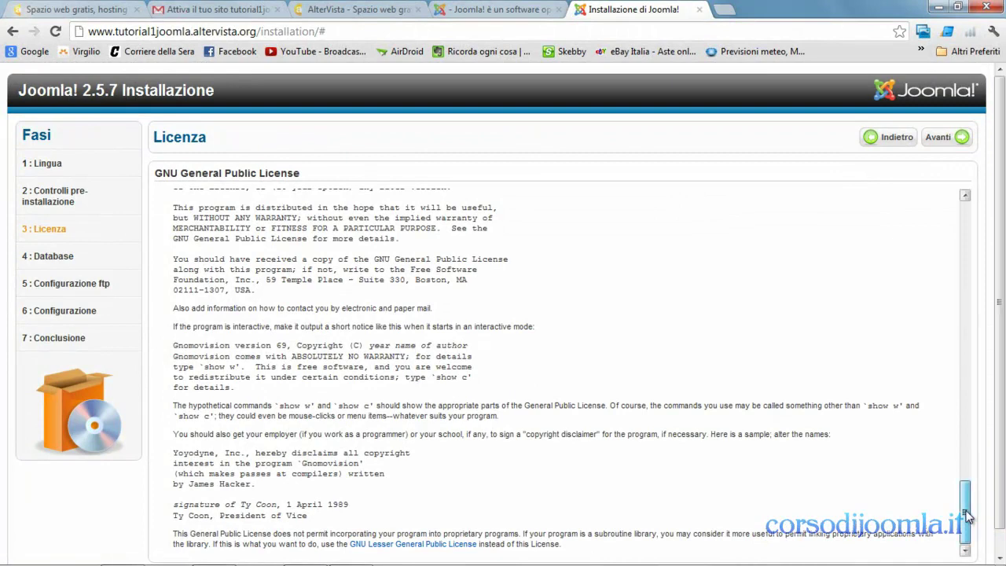
click(948, 142)
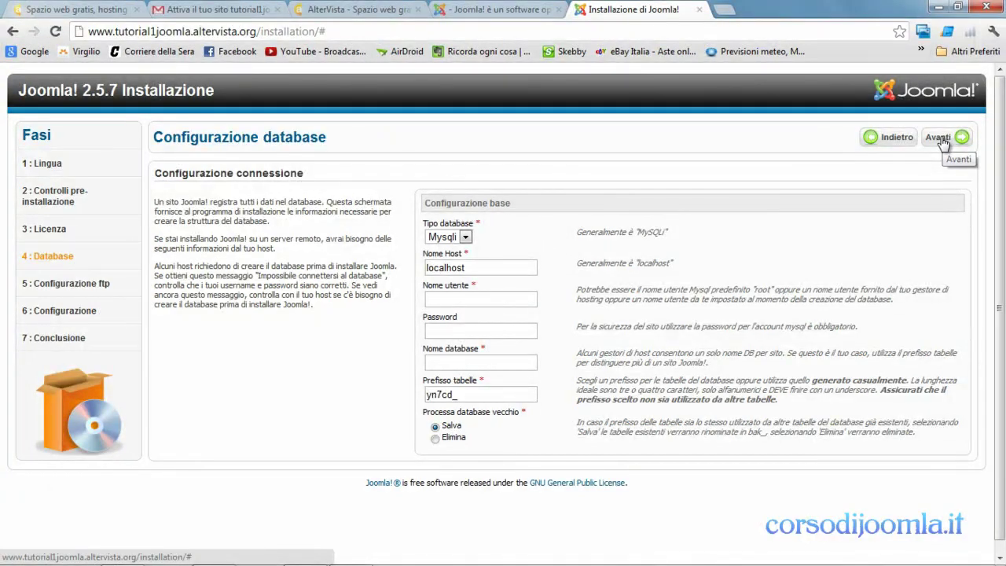
- On the AlterVista database page, use the PhpMyAdmin box's 'clicca qui' link to request access
click(381, 11)
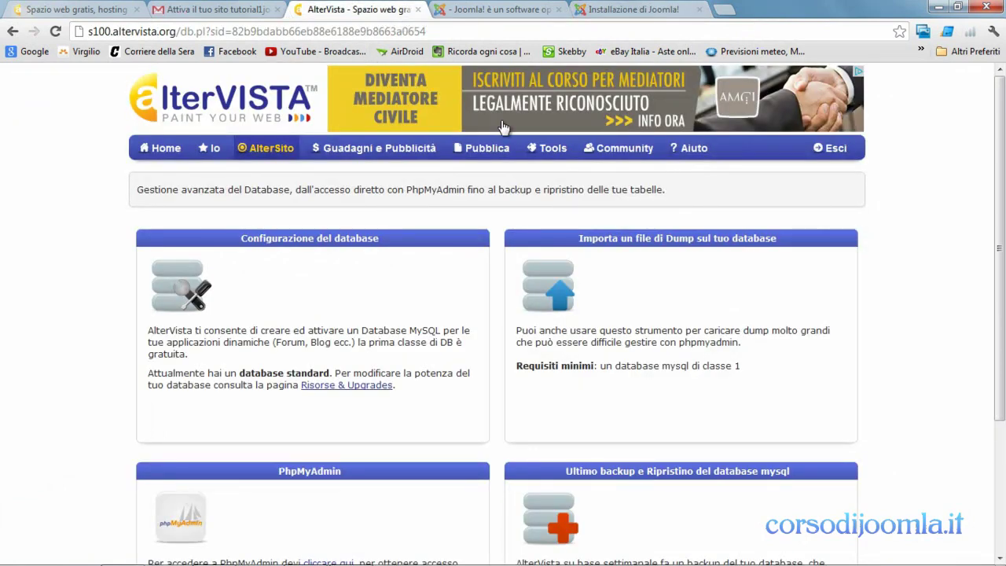
scroll(975, 377, down, 3)
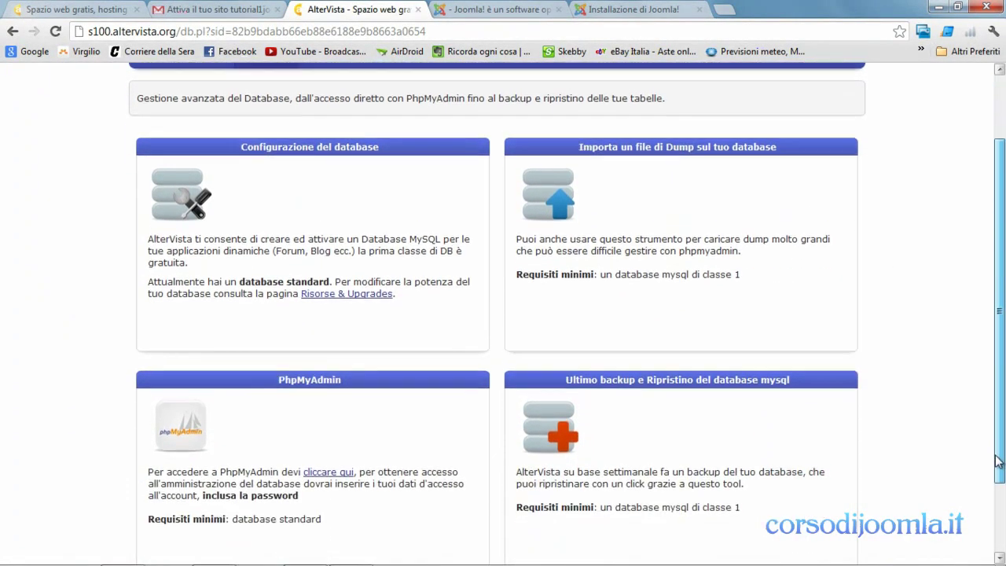
click(320, 421)
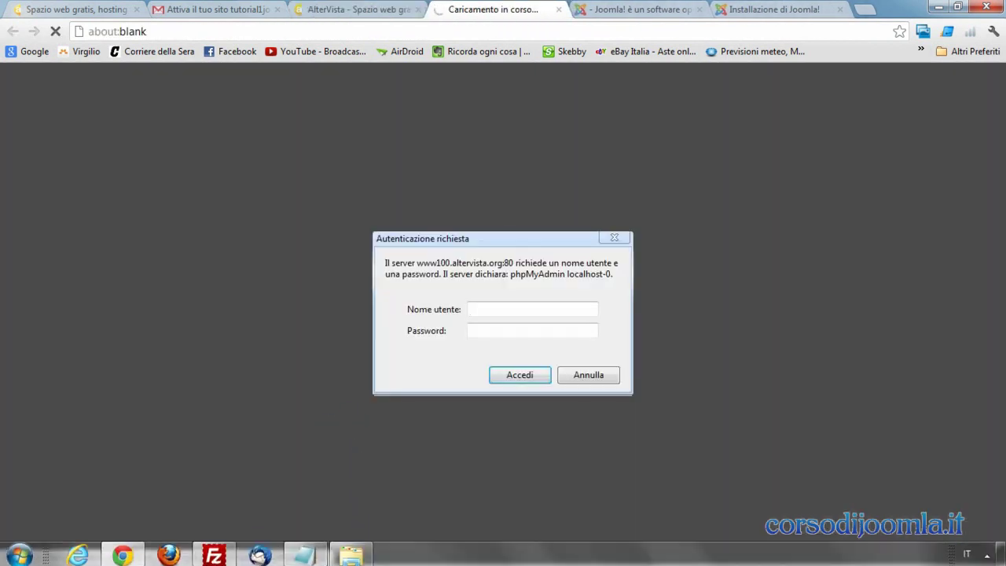
- Copy the hosting username from the notes into the phpMyAdmin login's username field
click(313, 552)
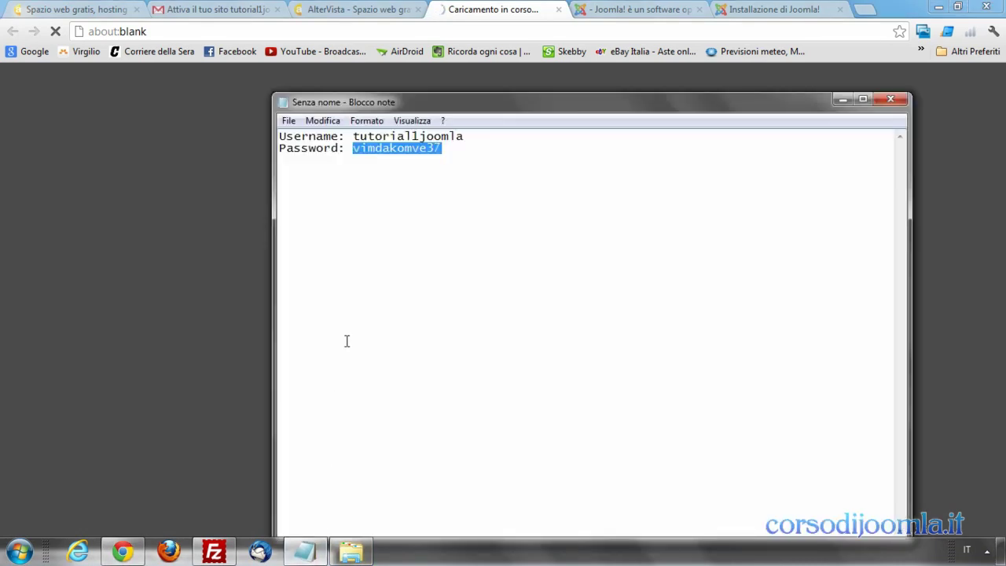
drag(464, 136, 356, 138)
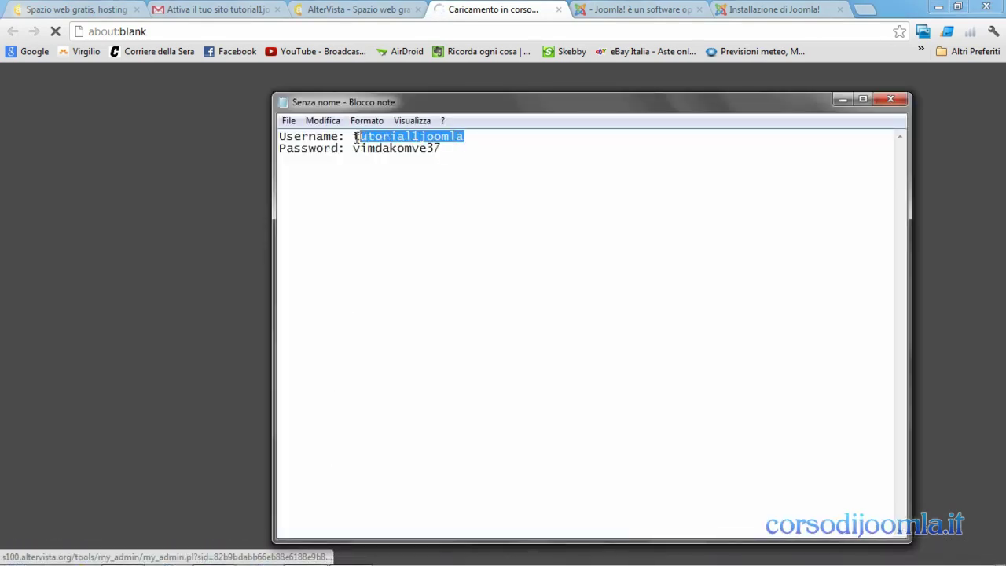
right_click(363, 139)
click(395, 184)
click(843, 100)
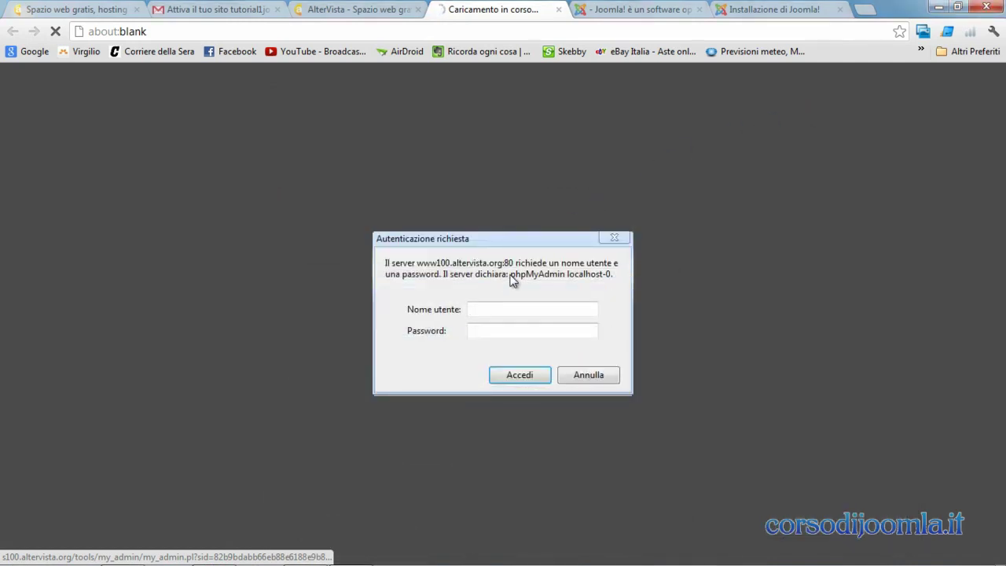
right_click(487, 309)
click(517, 371)
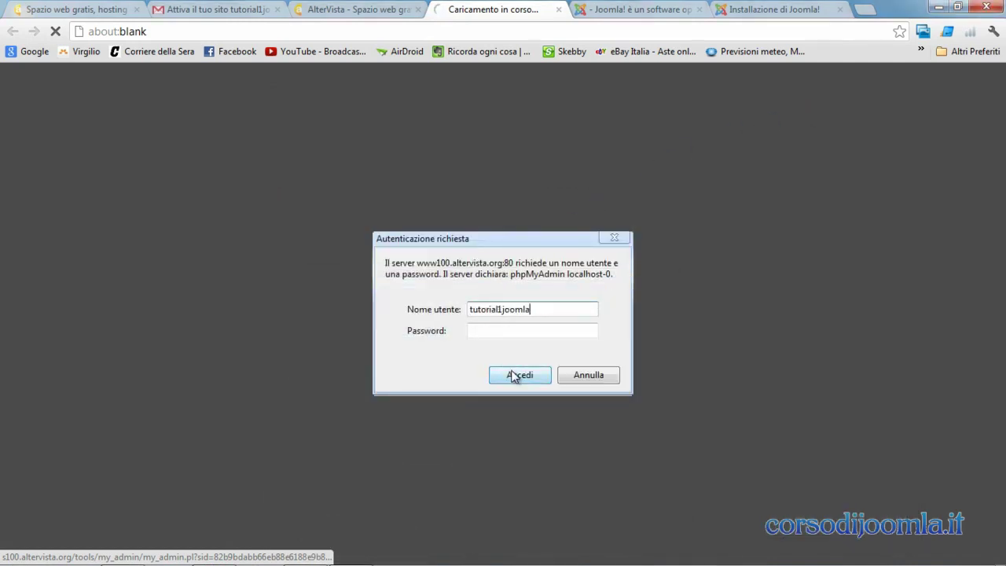
- Paste the hosting password, log in to phpMyAdmin, and go back to the Joomla installer tab
click(500, 333)
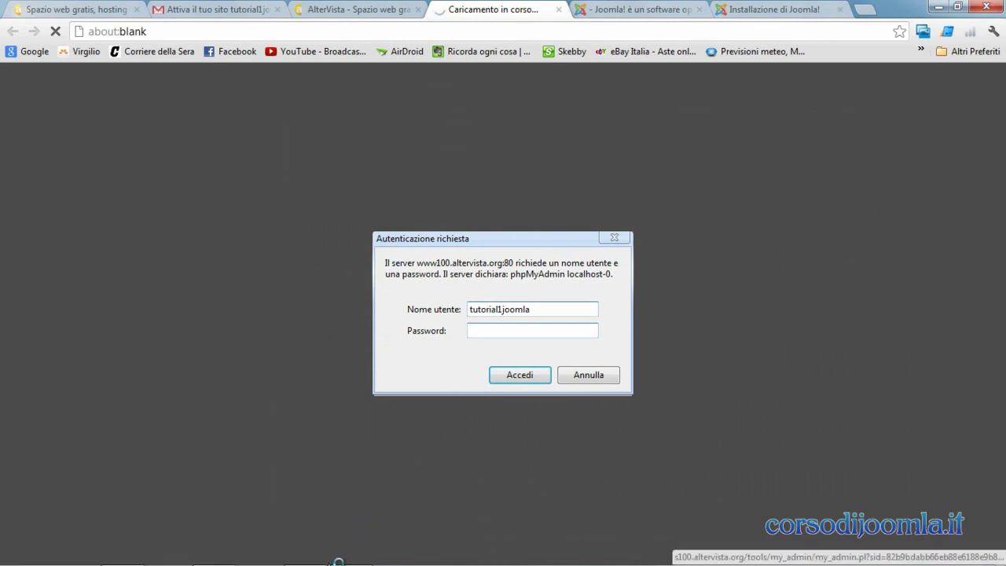
click(315, 559)
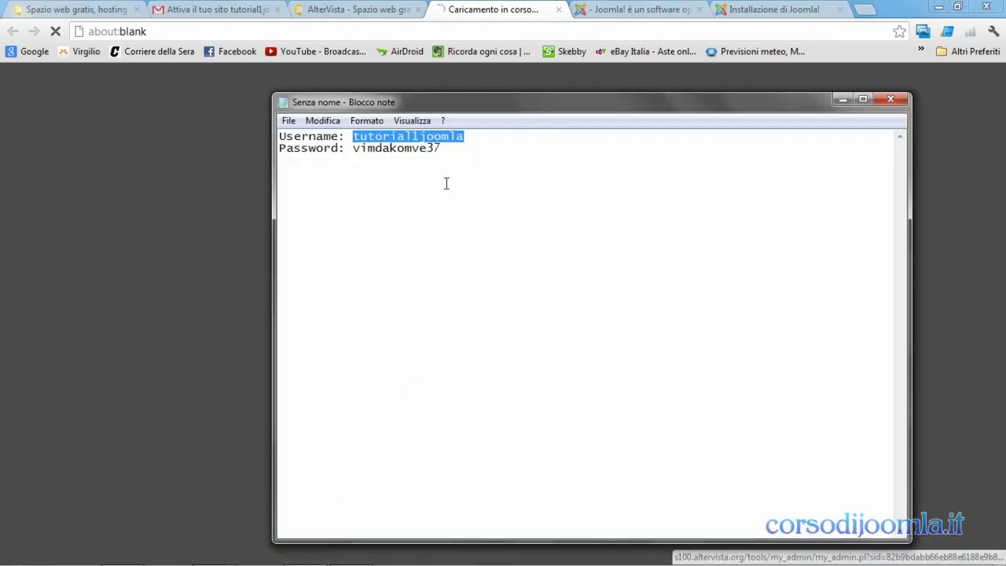
drag(354, 149, 438, 152)
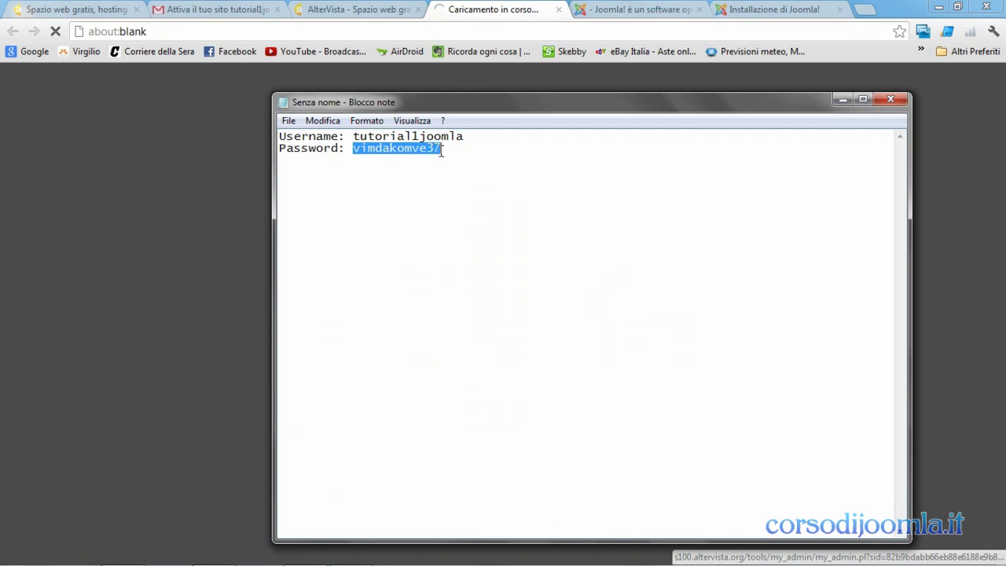
right_click(422, 151)
click(464, 197)
click(842, 100)
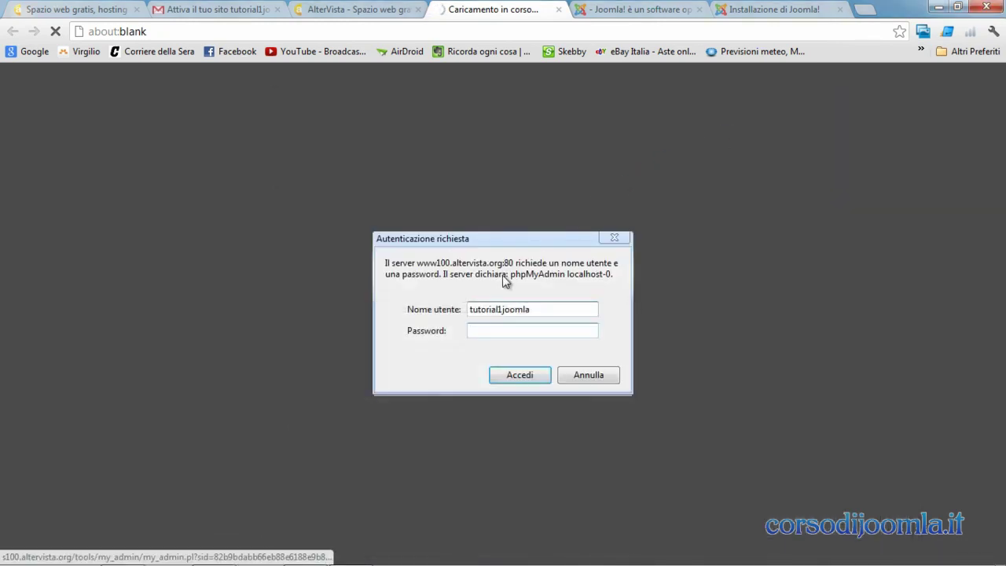
click(478, 329)
right_click(481, 331)
click(516, 391)
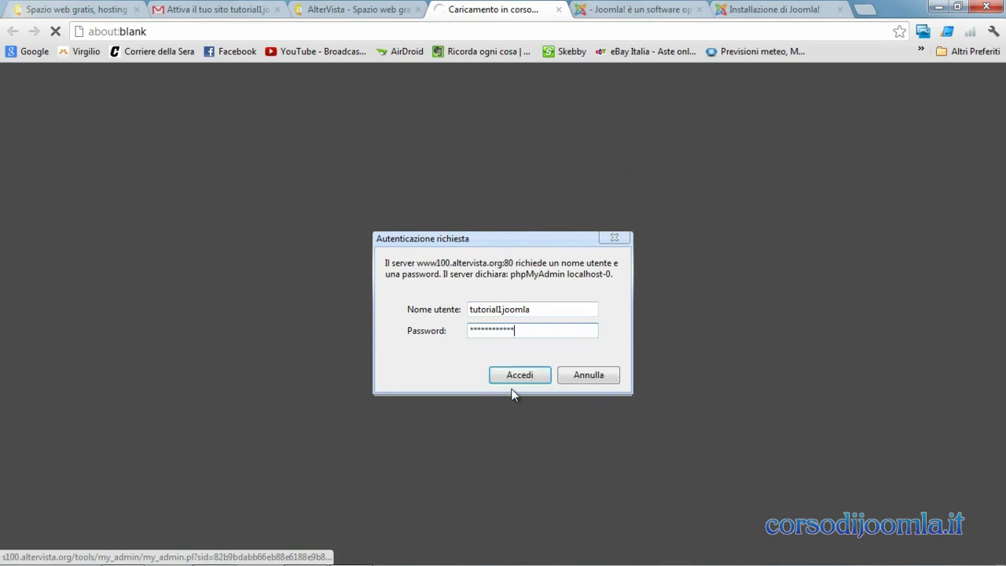
click(517, 376)
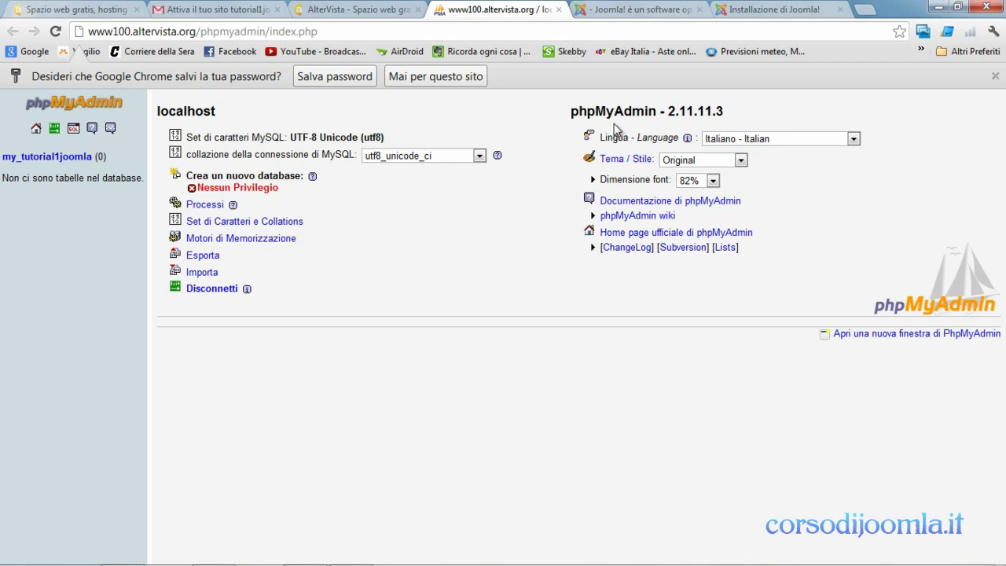
click(745, 11)
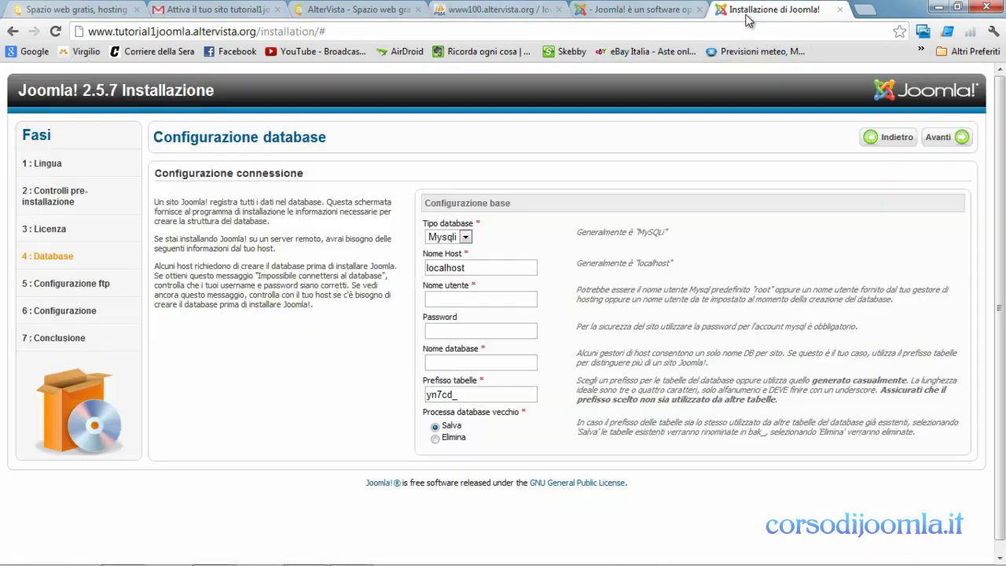
- Enter database name my_tutorial1joomla and paste the MySQL username copied from the credentials notes
click(484, 362)
text(m)
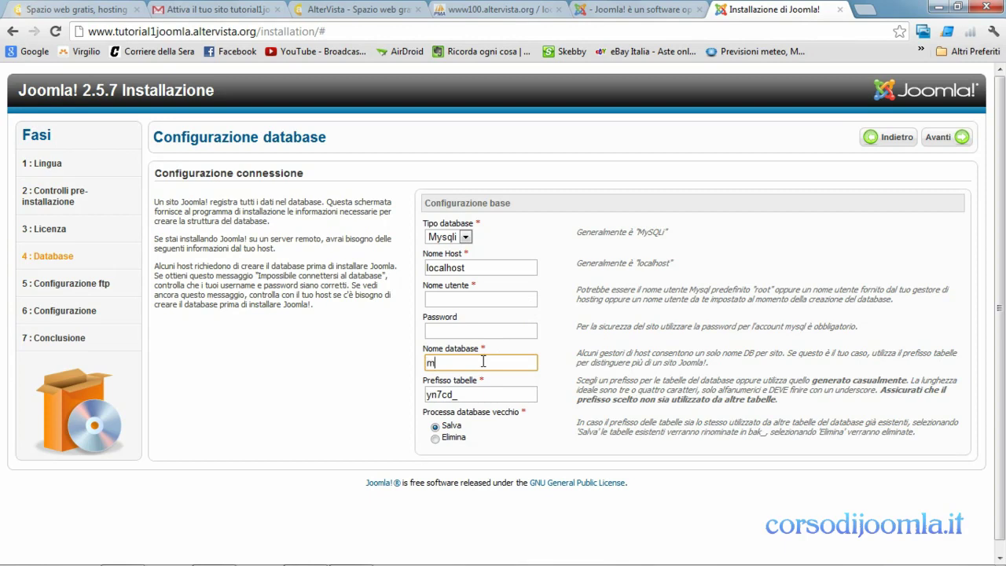
text(y_tutorial1joomla)
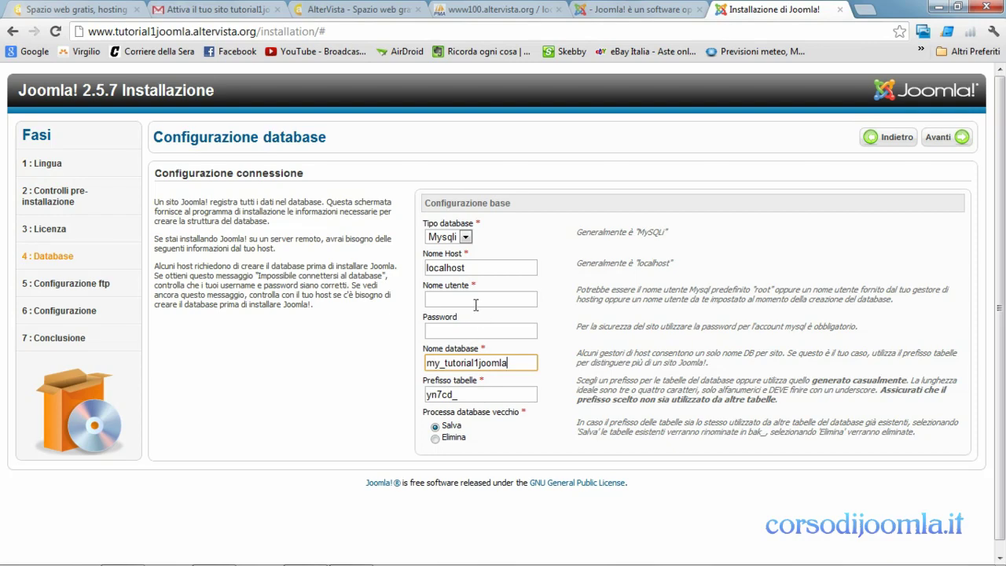
click(475, 305)
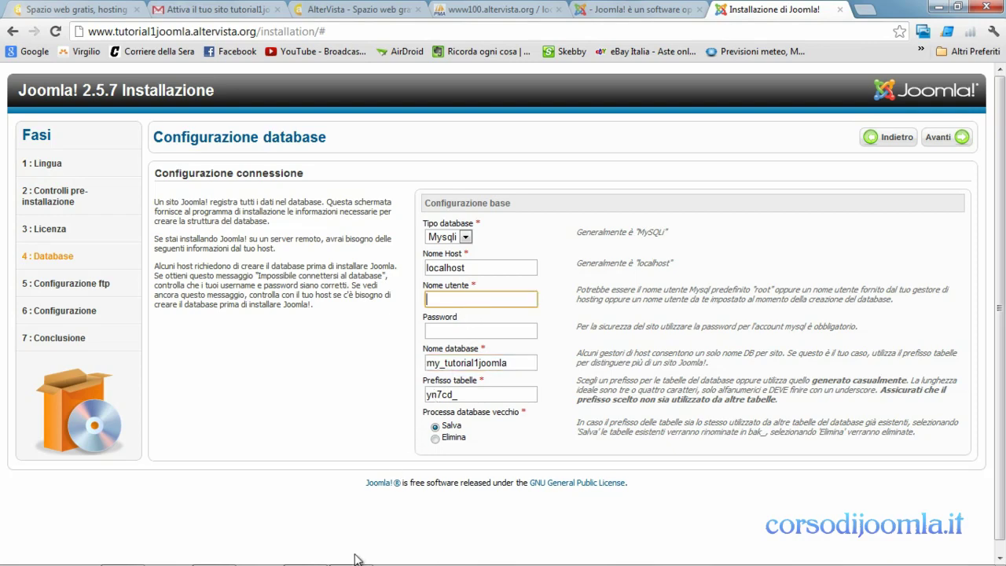
mouse_move(360, 563)
click(307, 553)
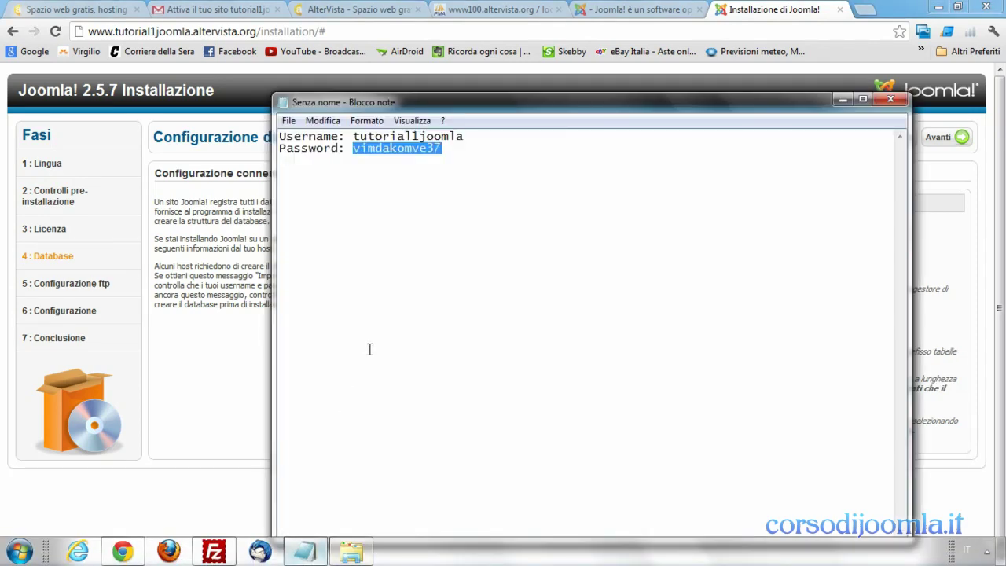
click(464, 138)
drag(465, 138, 355, 136)
right_click(364, 137)
click(438, 183)
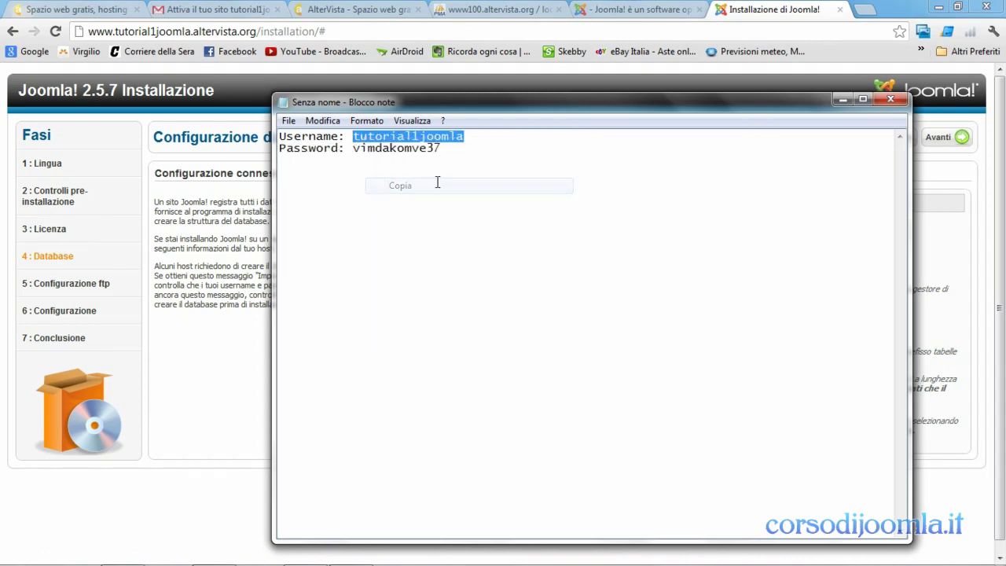
click(838, 103)
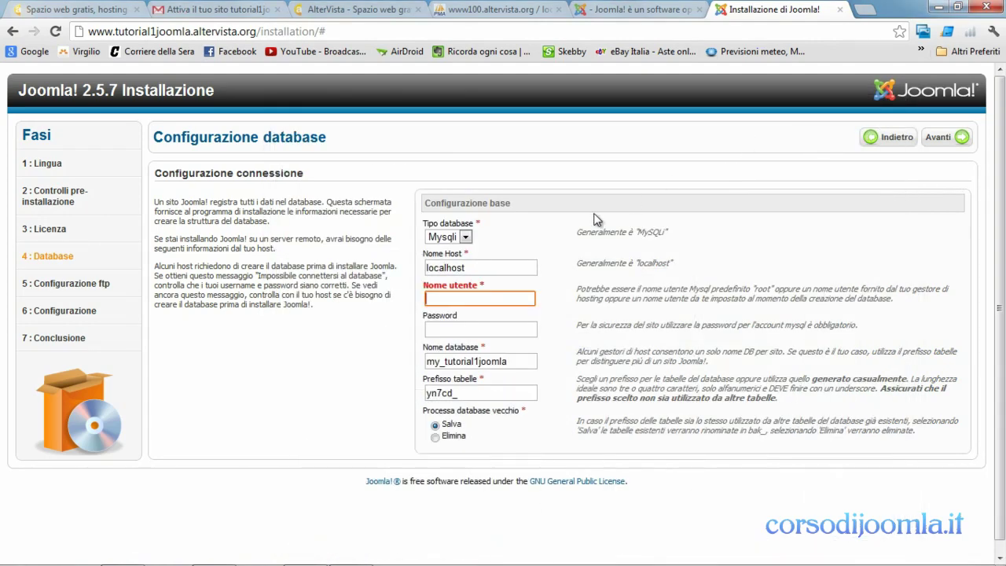
right_click(456, 296)
click(498, 380)
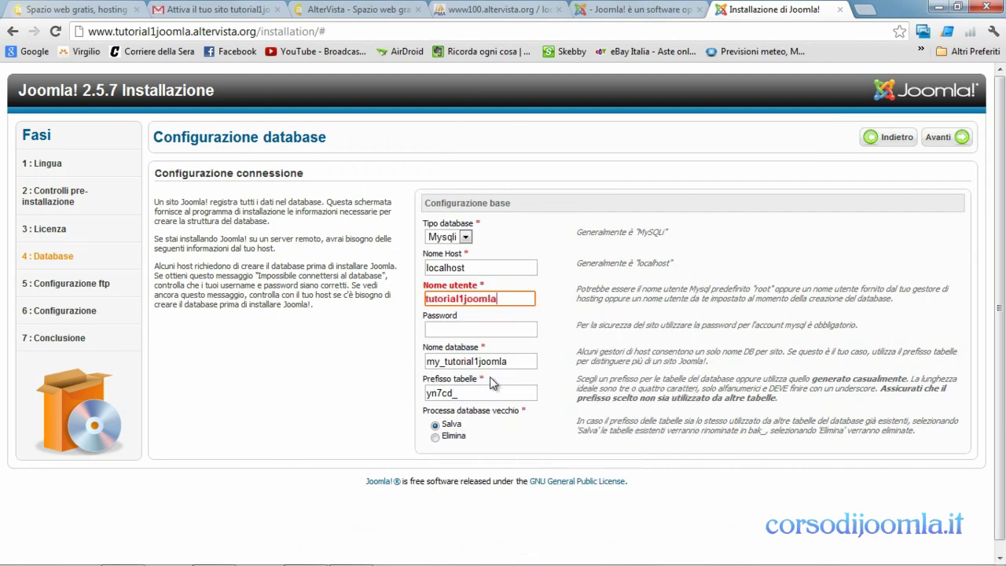
- Copy the database password from the notes and paste it into the Password field
click(461, 333)
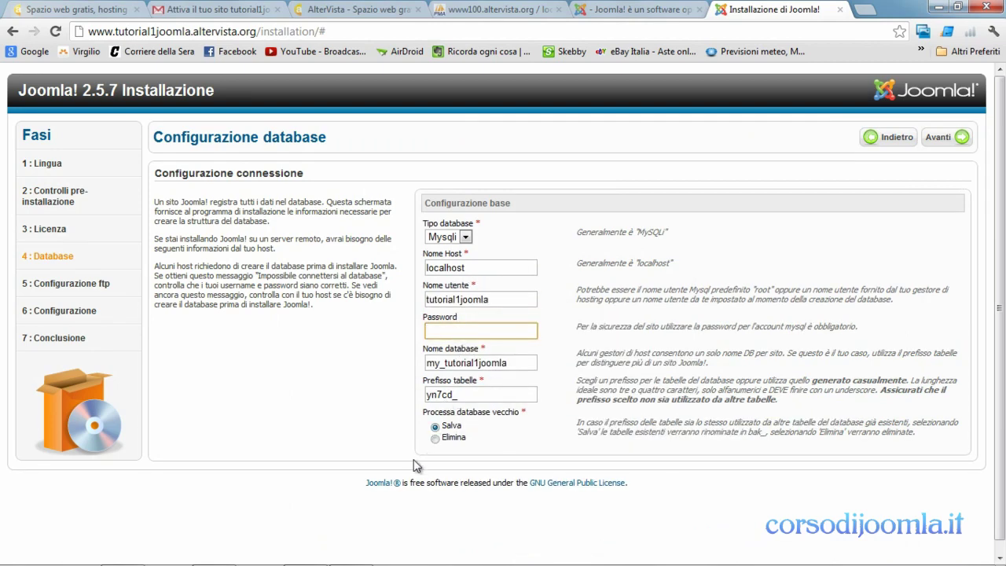
mouse_move(366, 559)
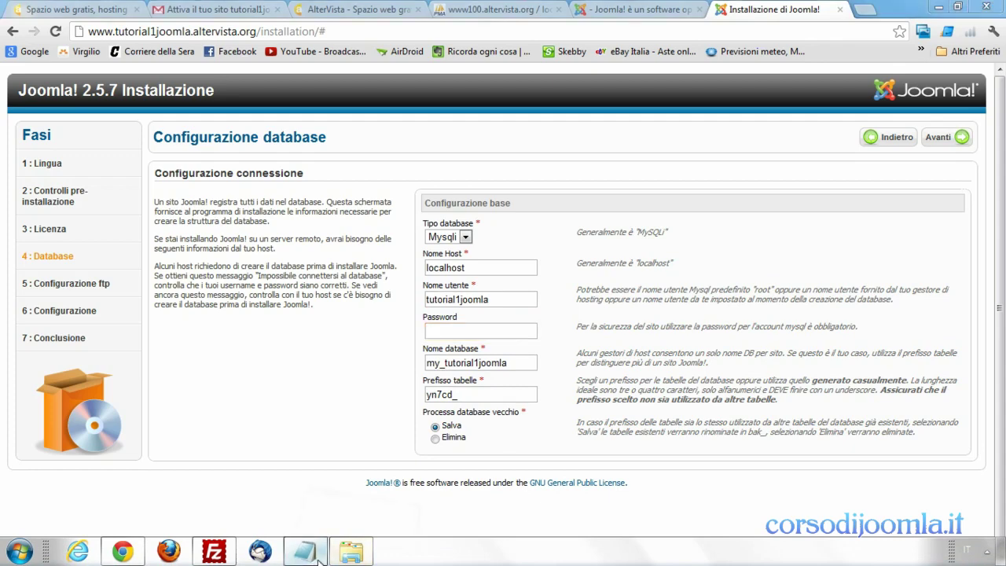
click(321, 558)
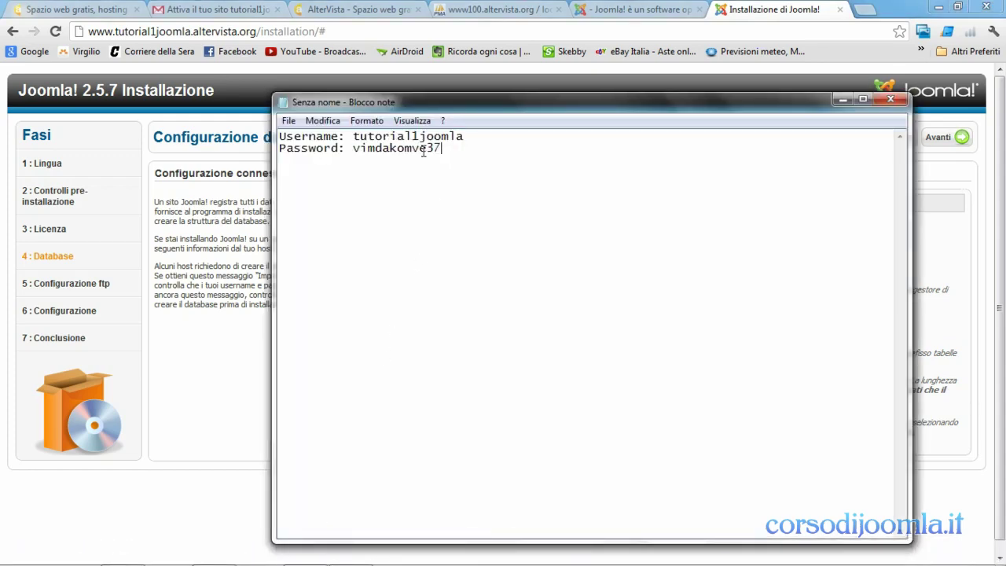
drag(445, 151, 355, 153)
right_click(364, 152)
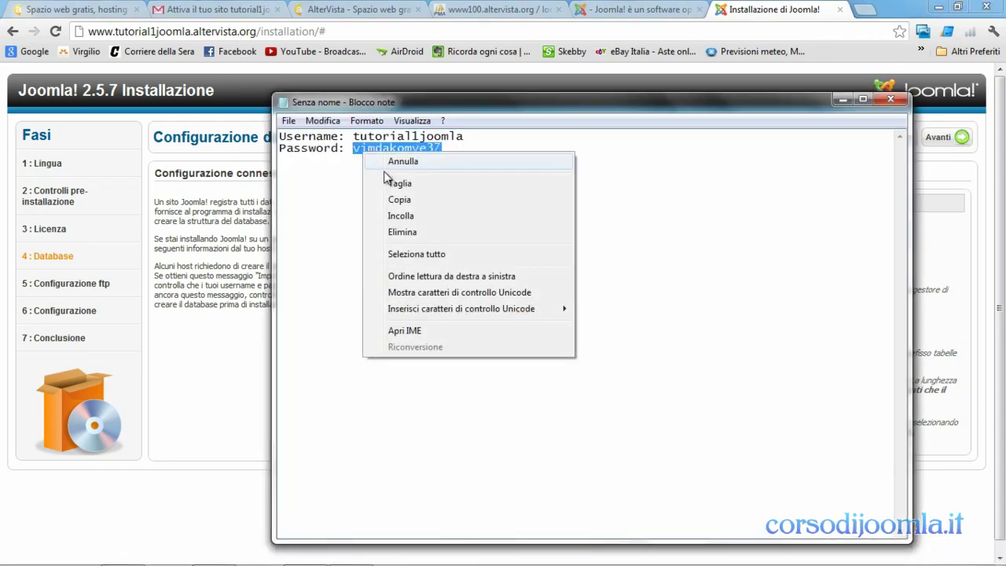
click(401, 200)
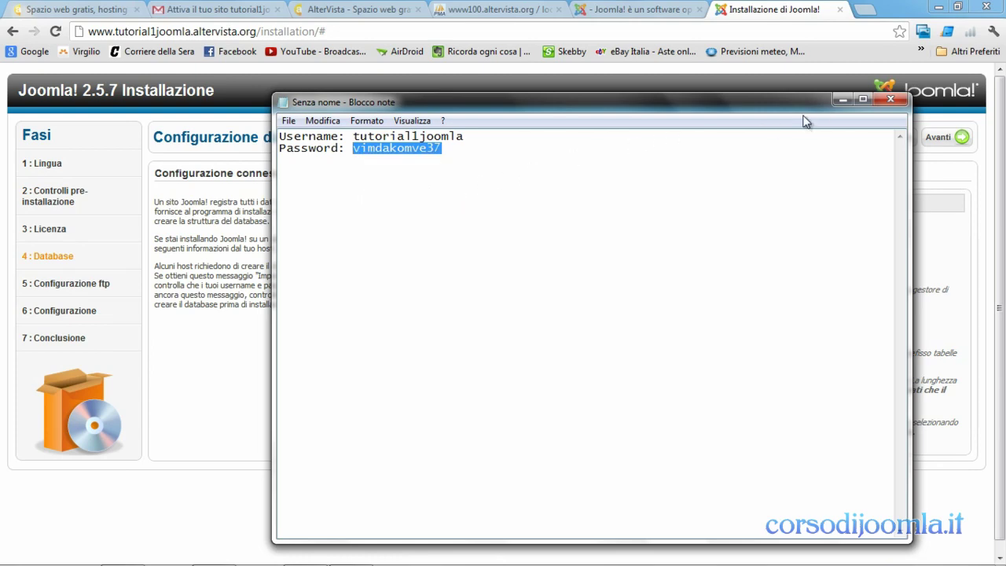
click(842, 99)
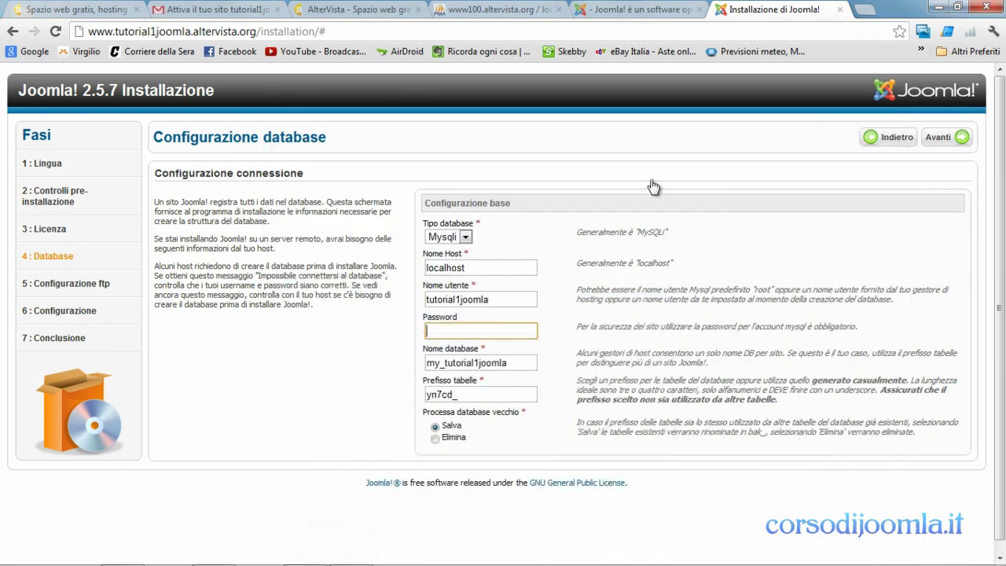
right_click(462, 327)
click(497, 408)
- Submit the database settings and skip the optional FTP configuration step
click(948, 140)
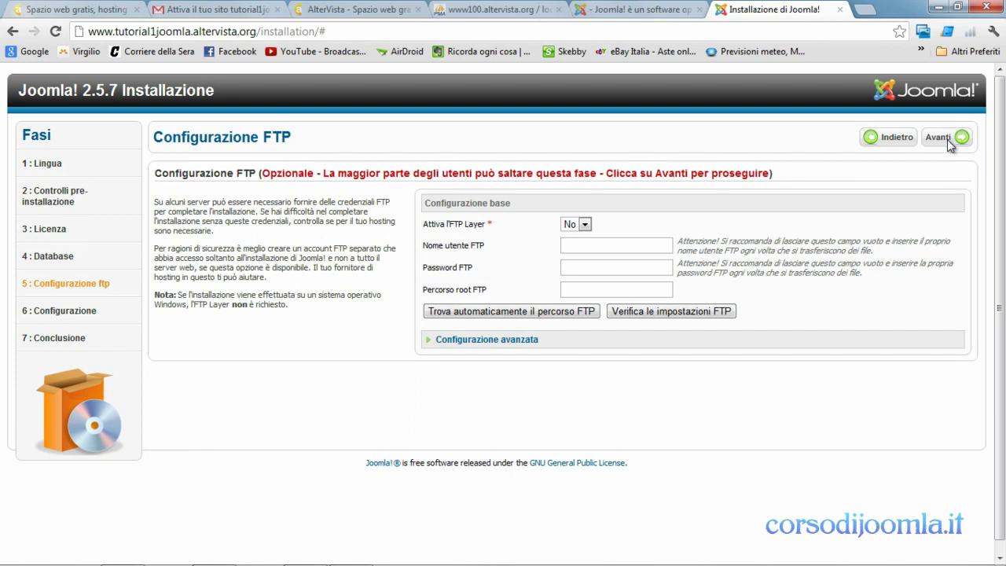
click(947, 139)
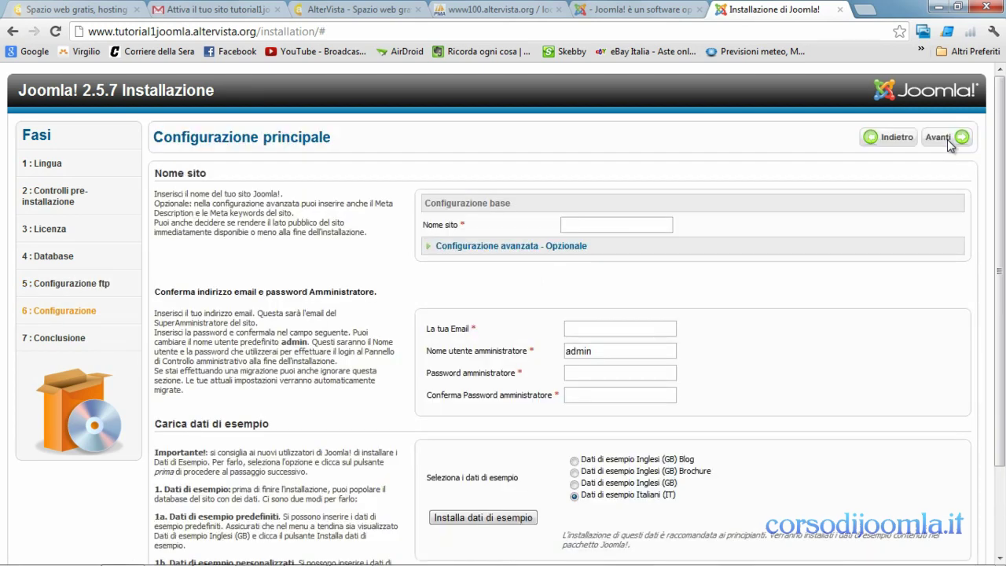
- Copy the site's host name from the address bar into the Nome sito field
click(626, 230)
drag(257, 34, 88, 35)
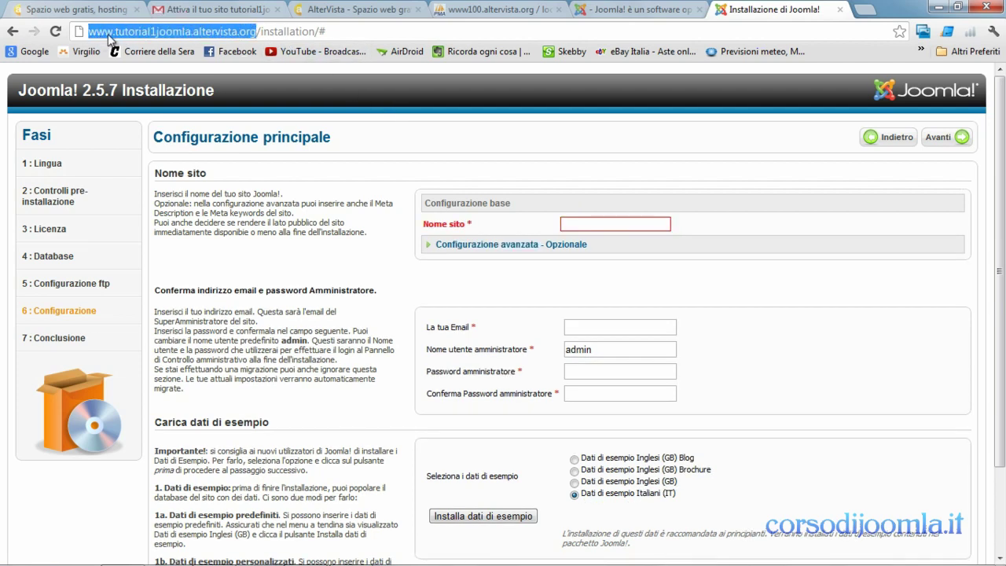
right_click(110, 37)
click(144, 78)
right_click(572, 225)
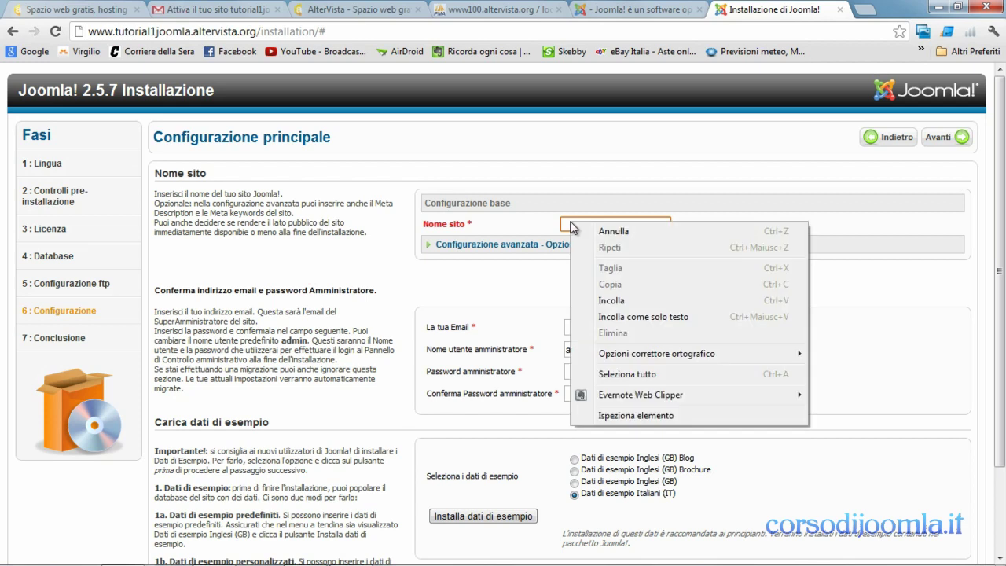
click(621, 303)
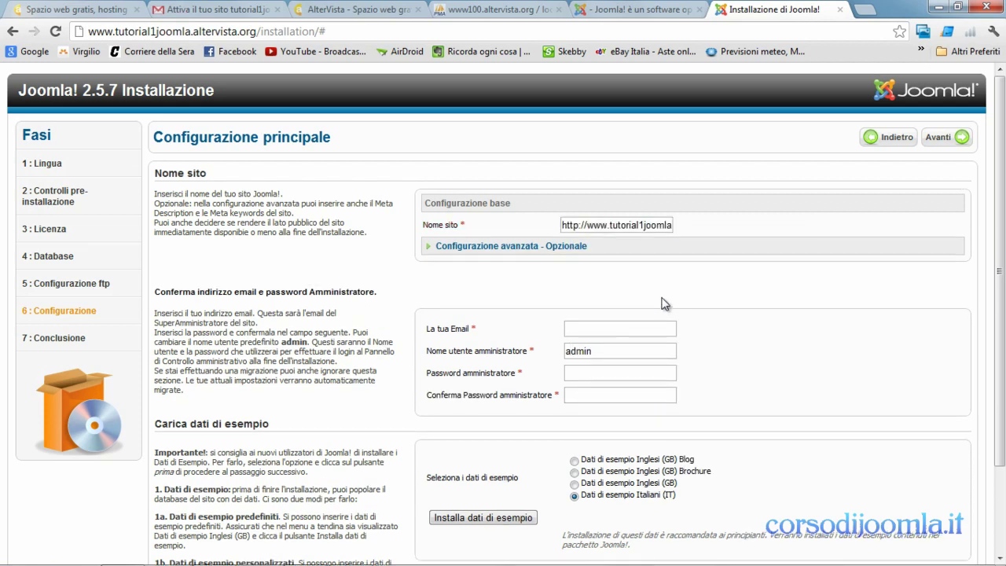
- Enter the administrator e-mail address and the admin password with its confirmation
click(646, 330)
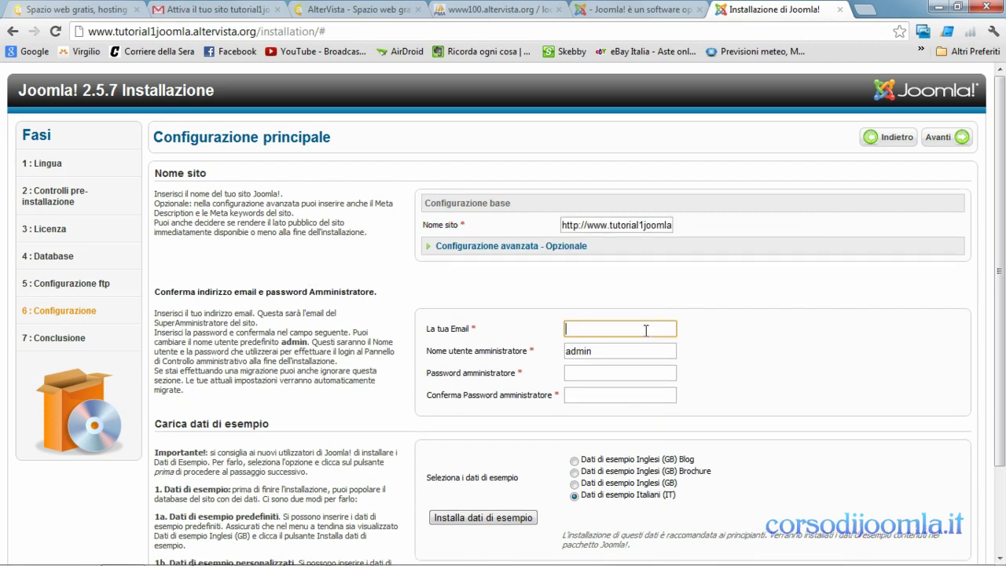
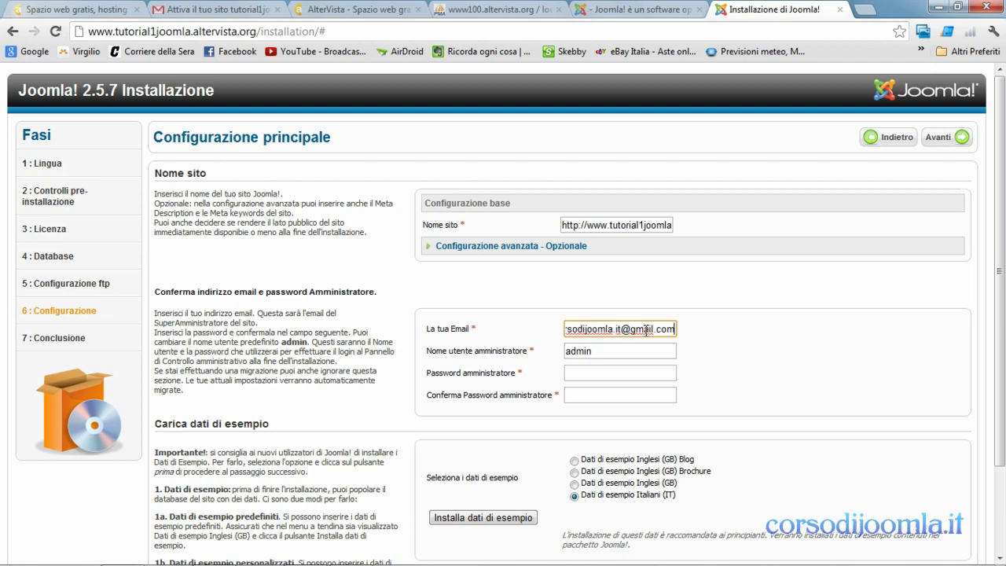
click(621, 368)
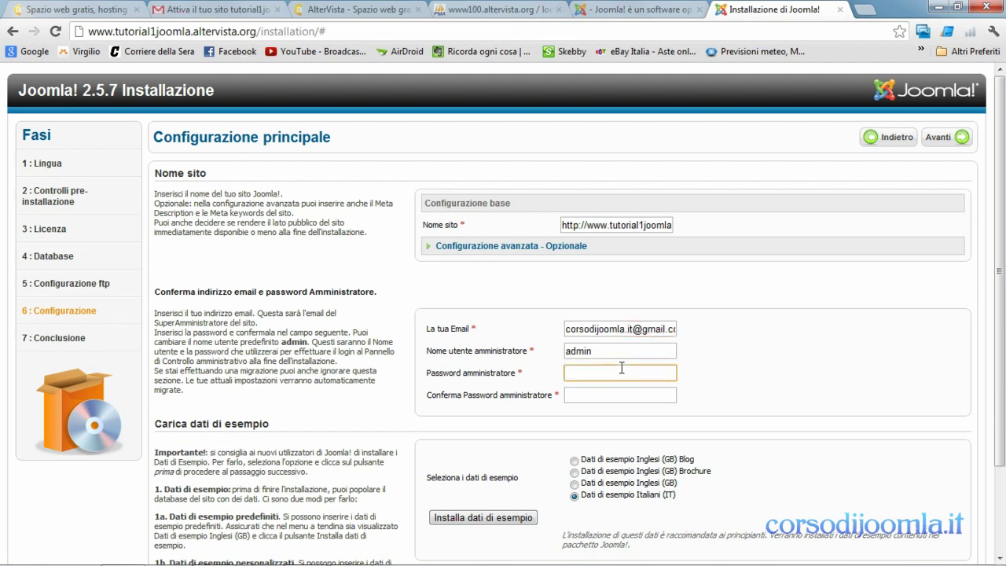
text(admin1234)
click(621, 395)
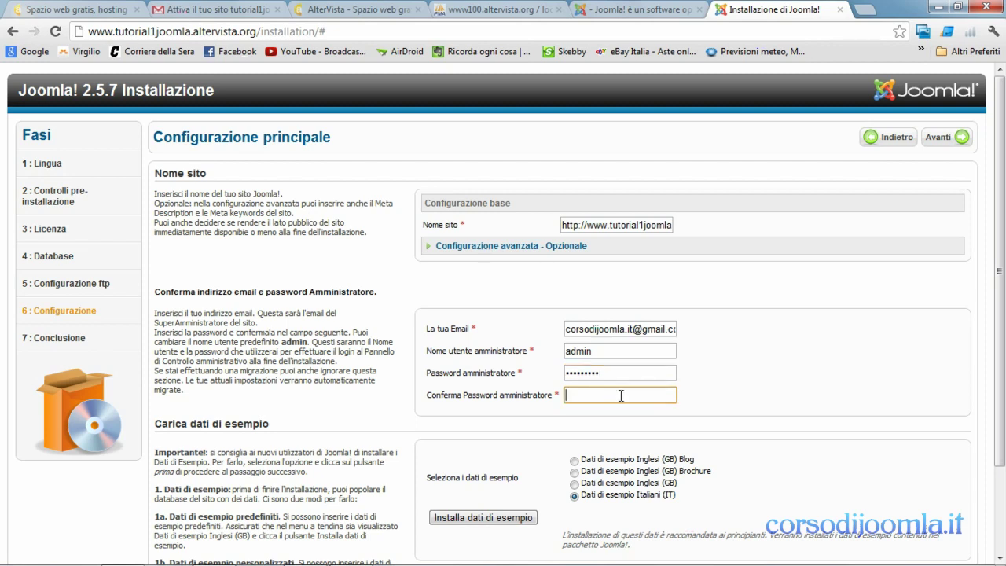
text(admin1234)
- Install the Italian sample data
scroll(1003, 437, down, 1)
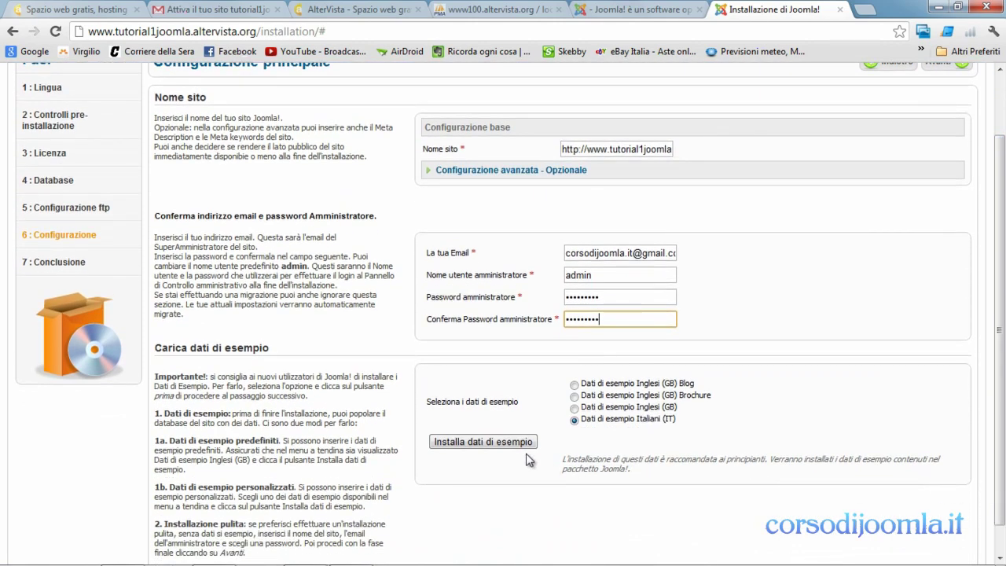
click(521, 445)
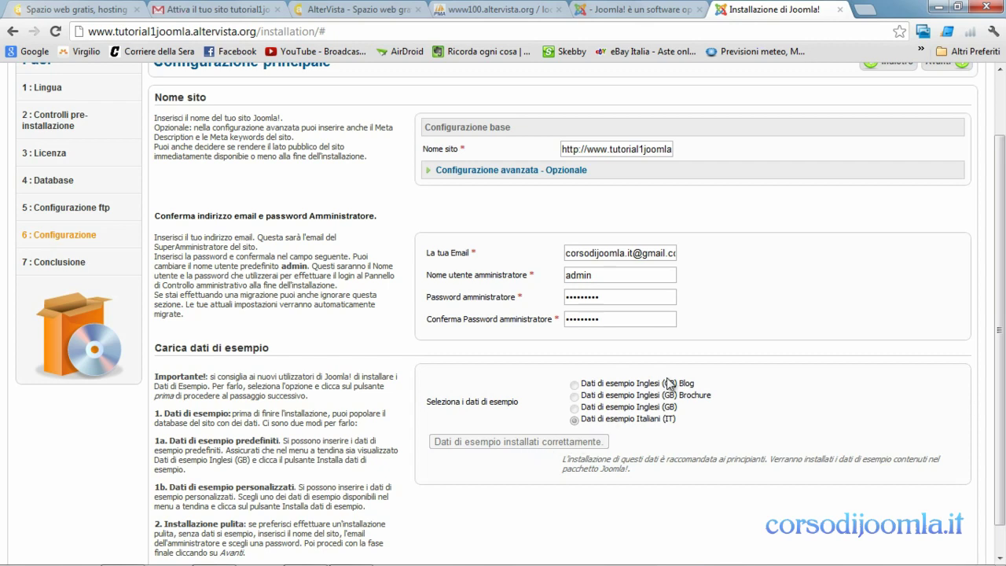
scroll(978, 281, up, 1)
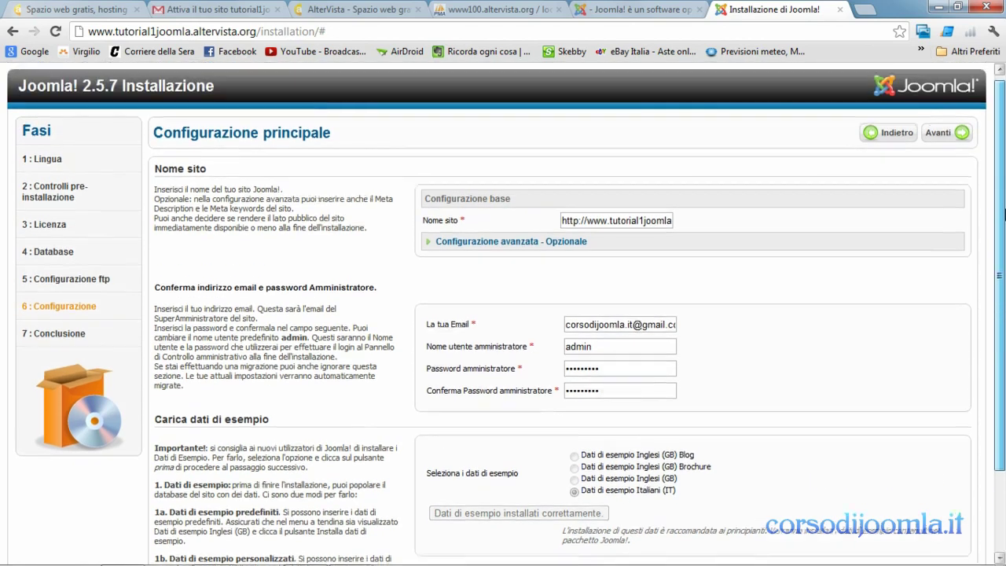
- Advance to the Conclusione step and delete the installation folder
click(948, 140)
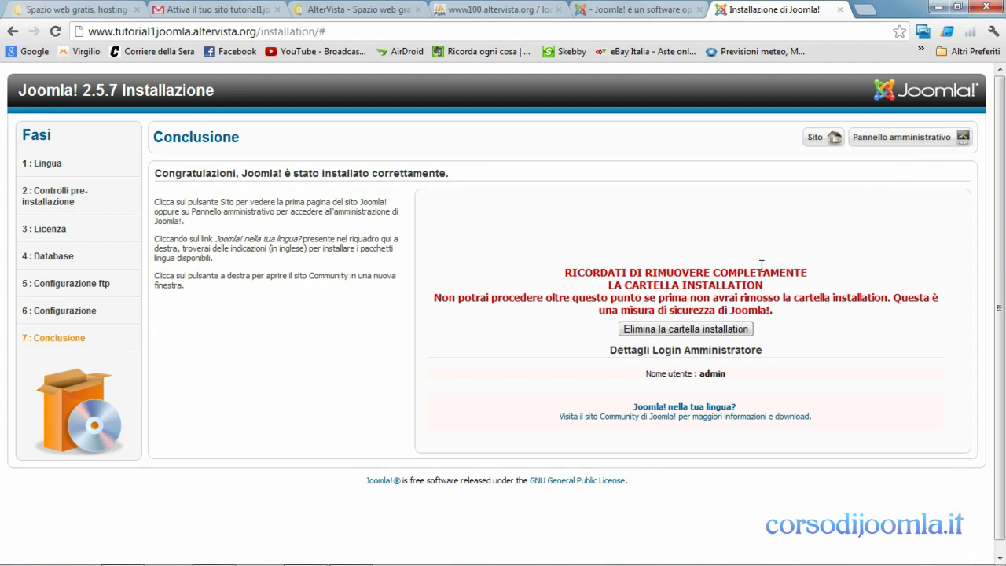
click(686, 330)
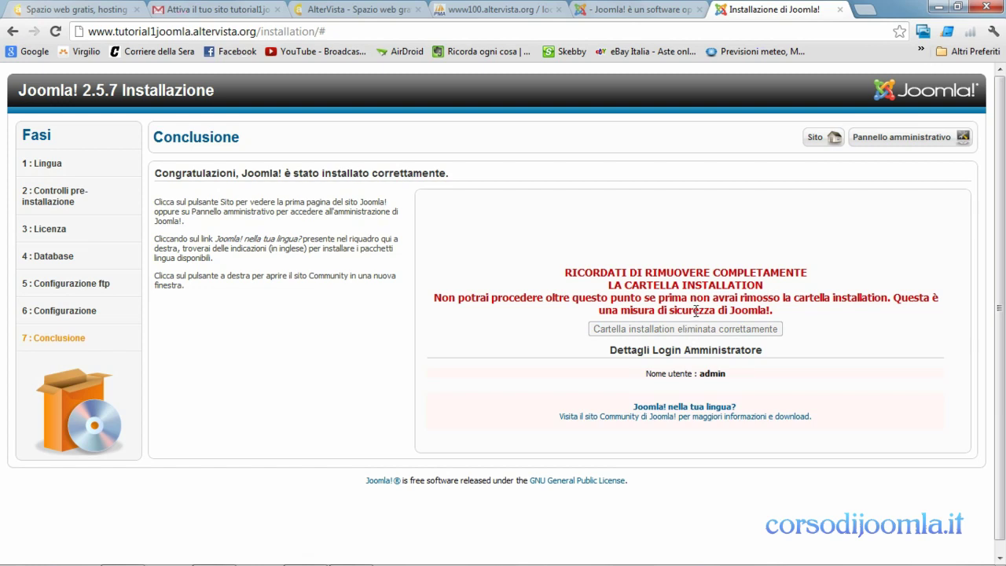
- Open the live site's front page and the 'Come iniziare' article
click(828, 146)
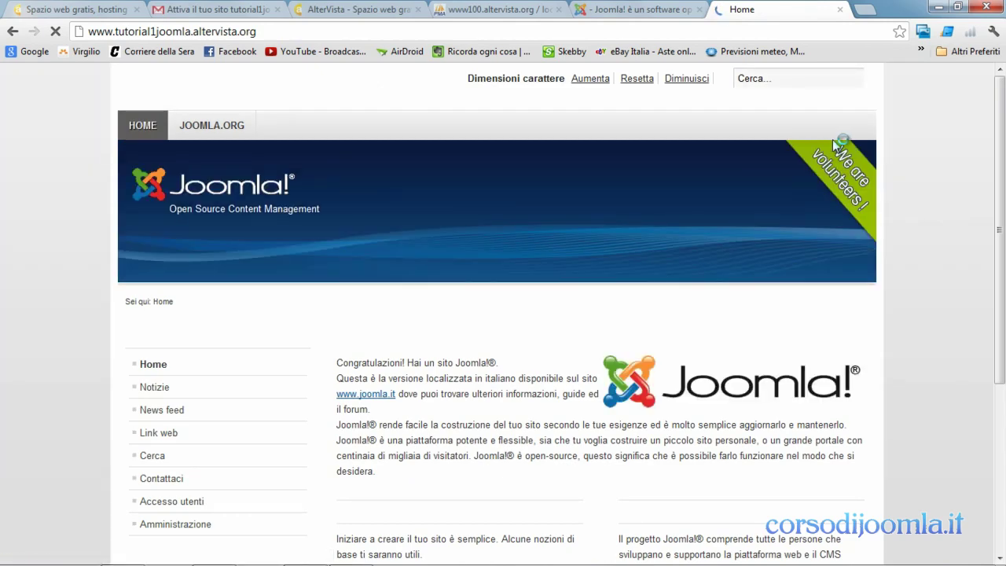
scroll(1001, 228, down, 2)
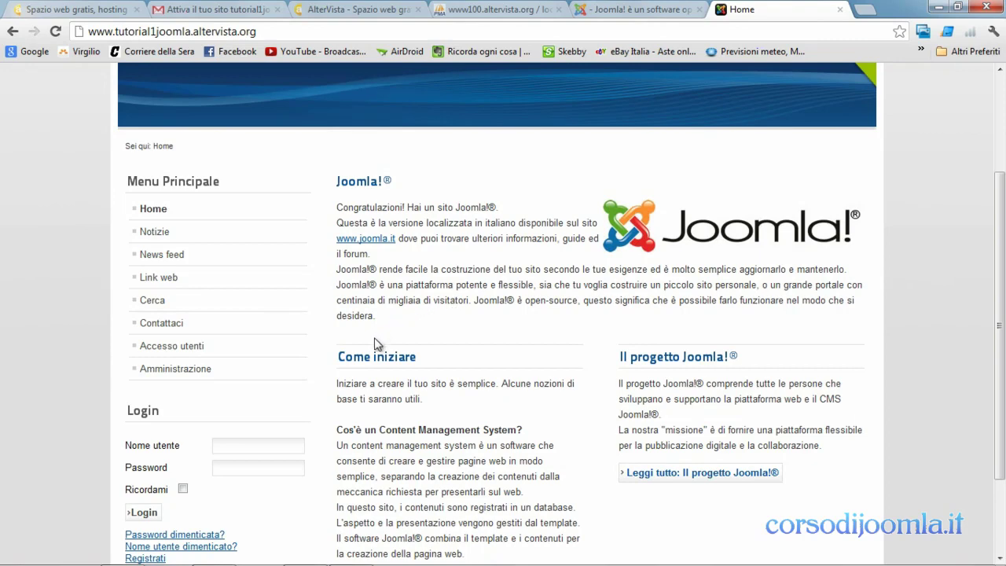
click(366, 360)
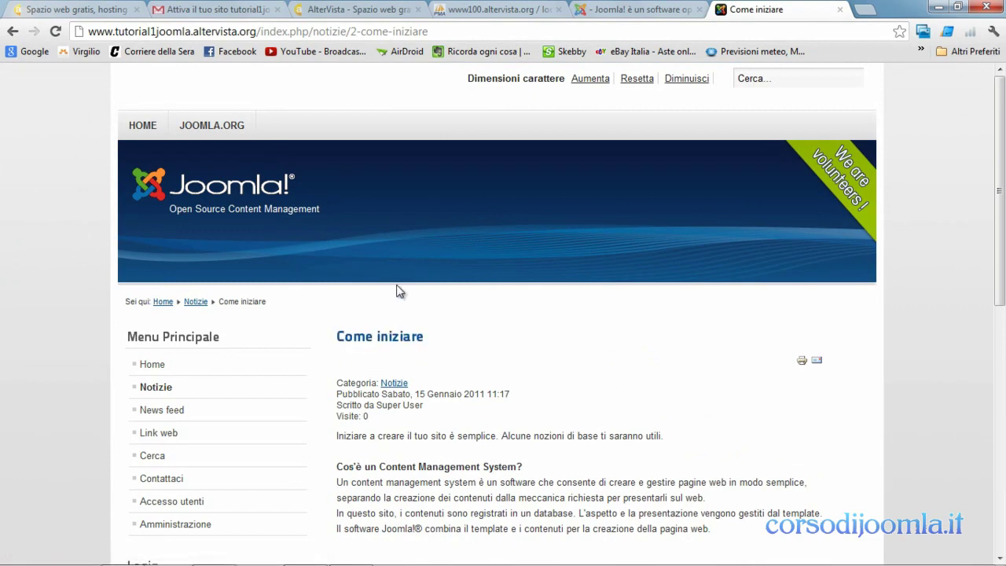
- Replace the address path with 'administrator' to load the admin login page
drag(427, 31, 262, 33)
text(ad)
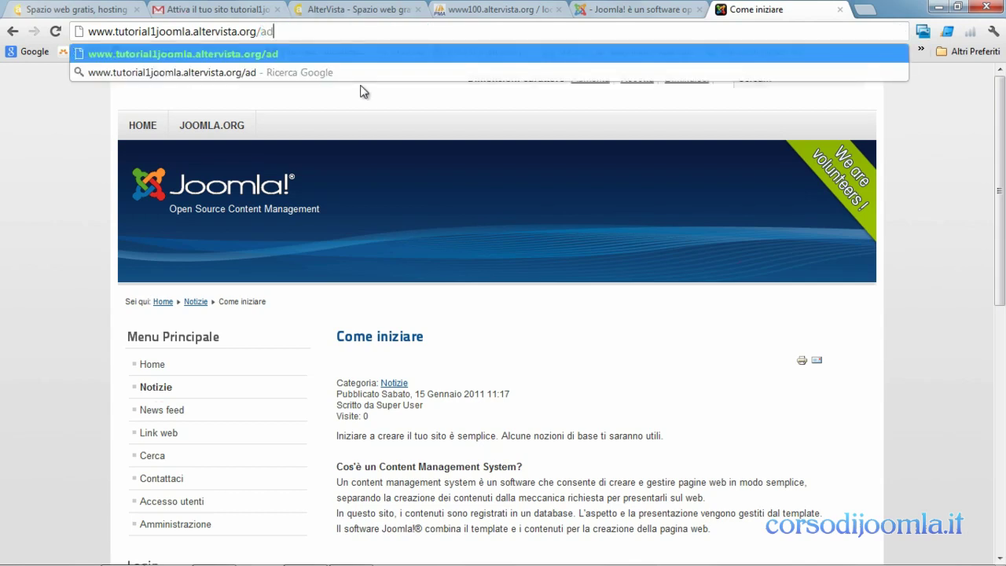
text(ministrator)
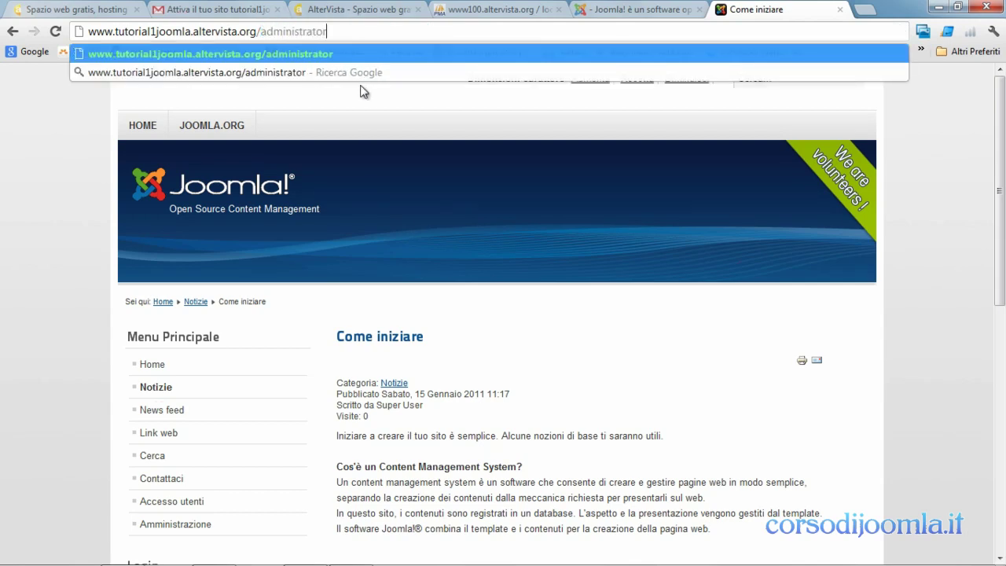
key(Return)
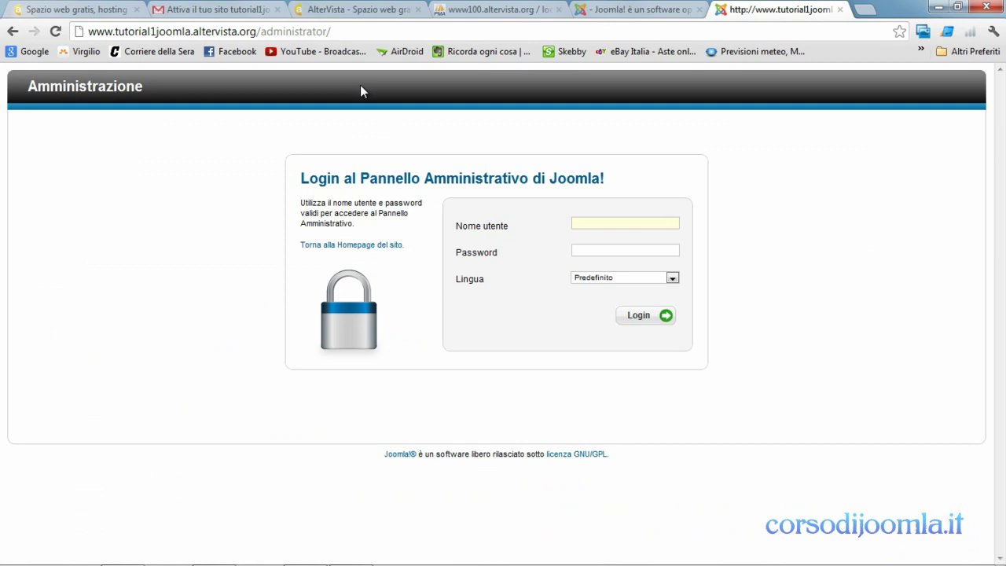
- Log in with the admin username and password, declining to save the password
text(admin)
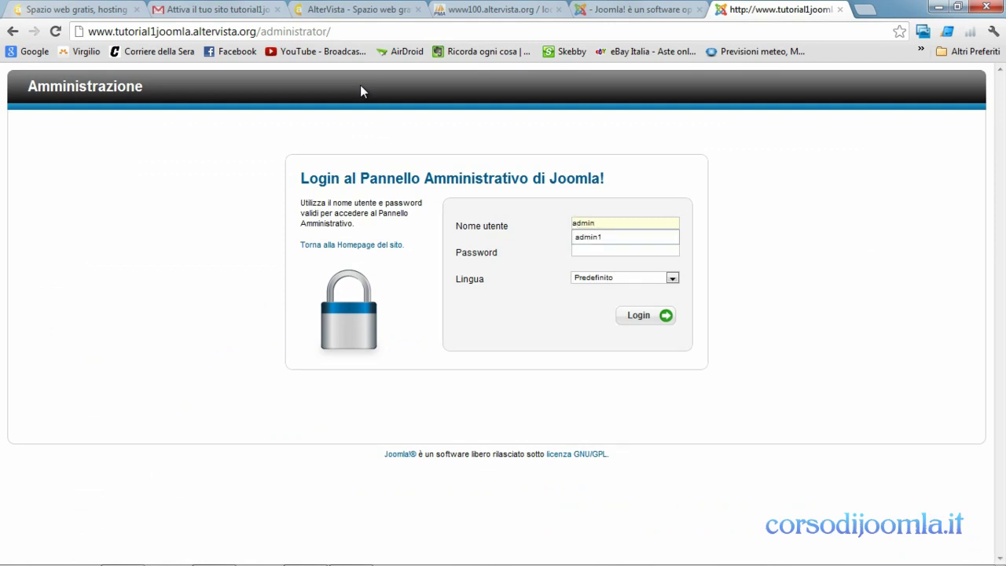
key(Tab)
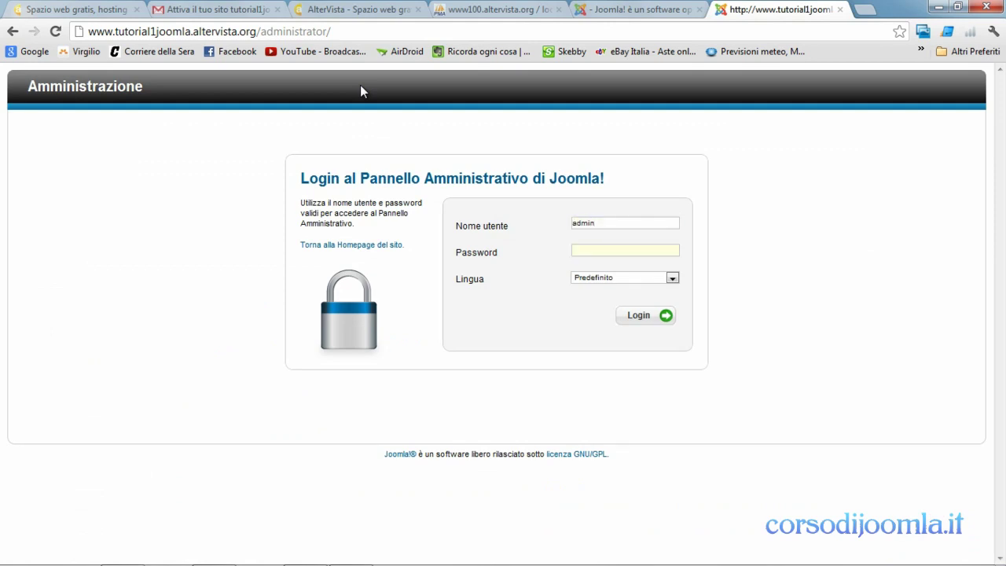
text(••)
click(647, 320)
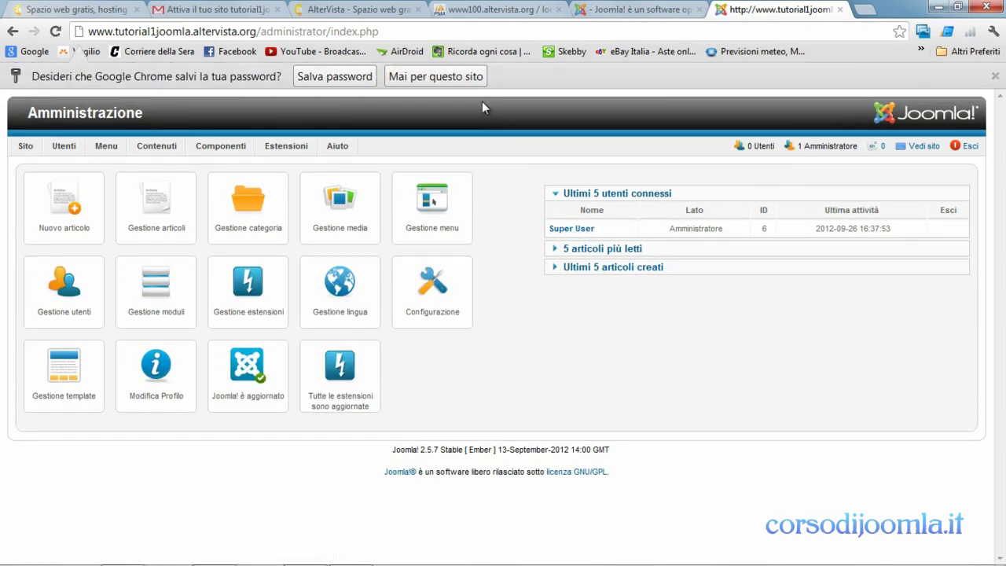
click(470, 78)
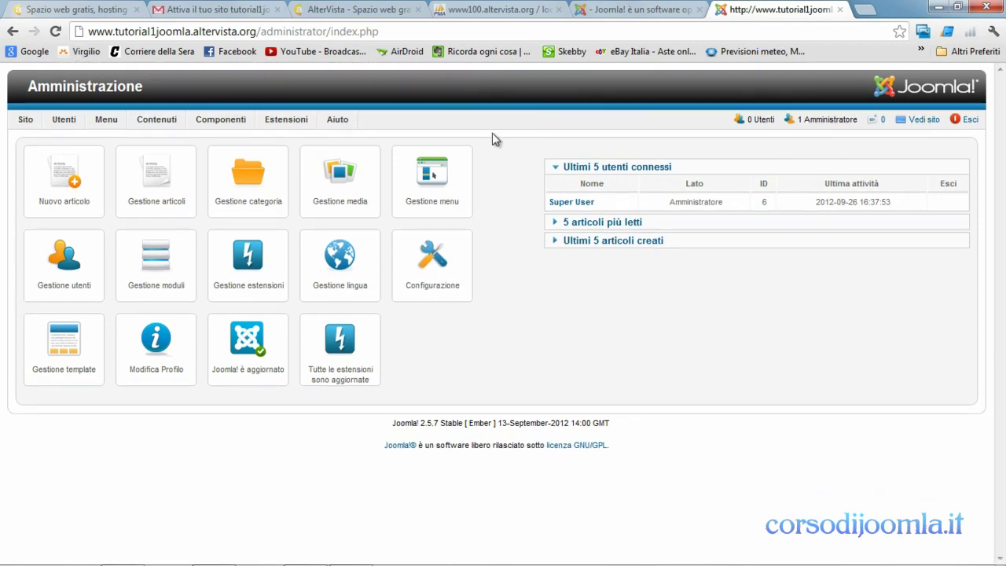